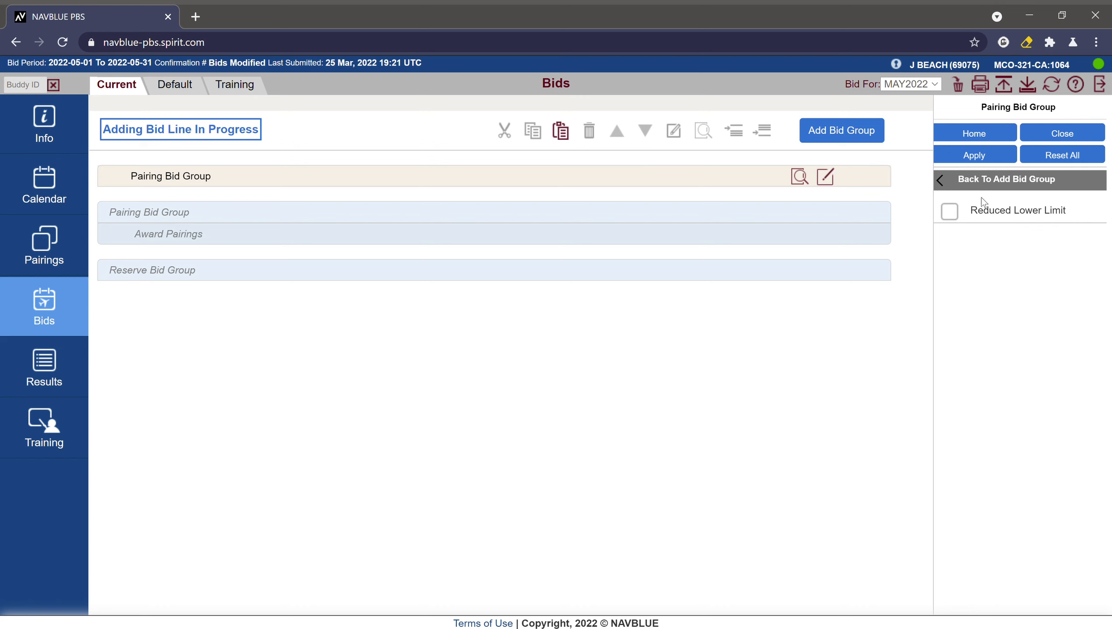
# Step: Add a Pairing Bid Group and give it a bid line that waives Minimum Days Off To 3
pyautogui.click(938, 180)
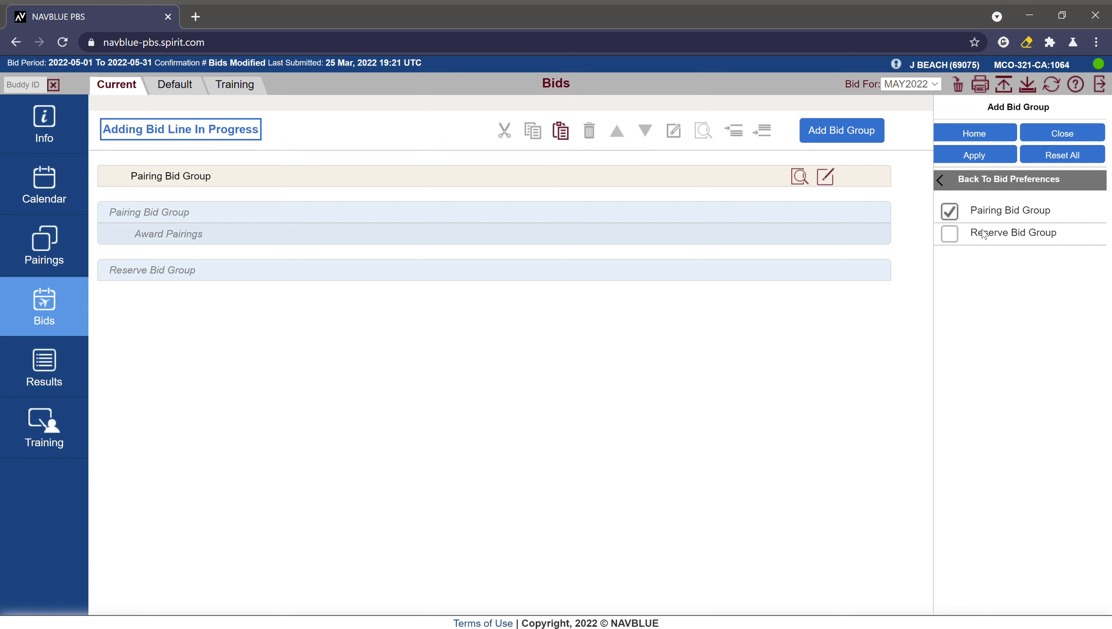
pyautogui.click(974, 157)
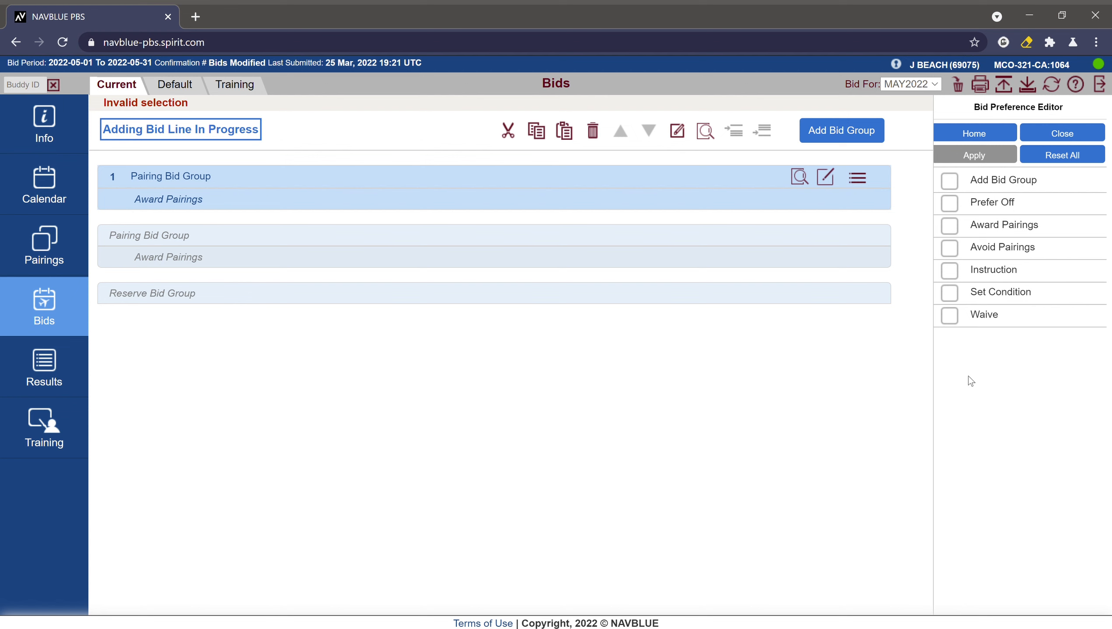
pyautogui.click(1025, 322)
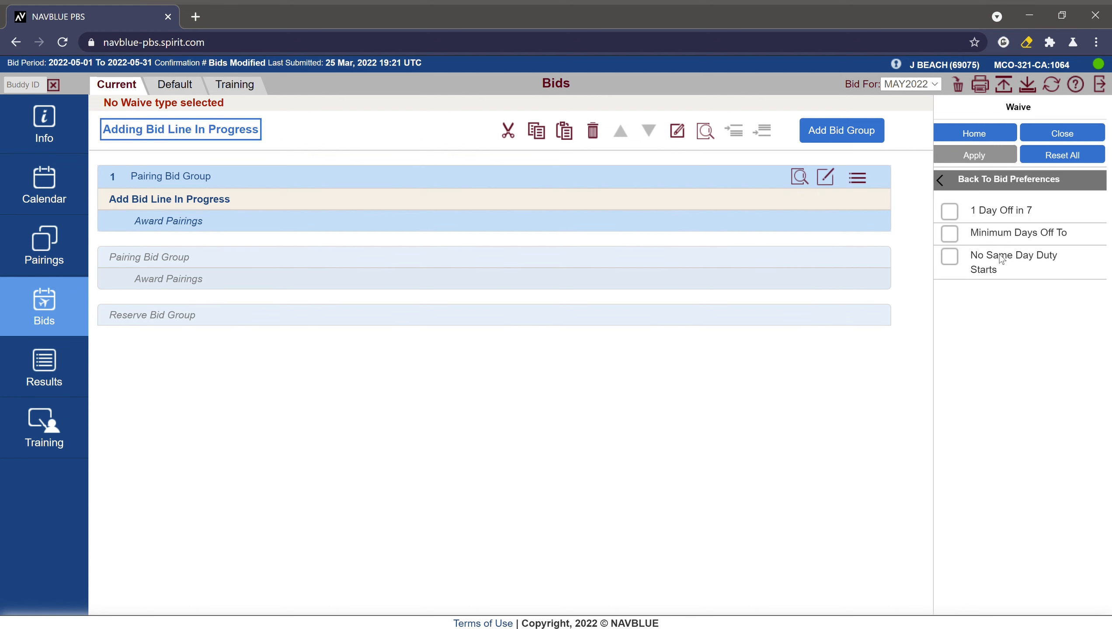
pyautogui.click(1008, 234)
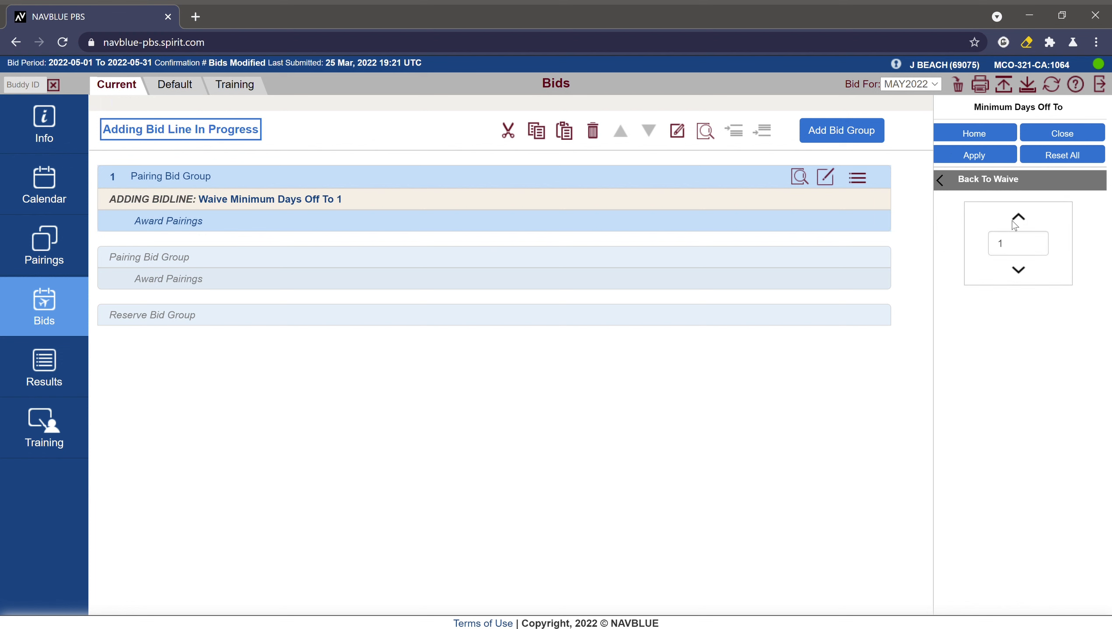
pyautogui.click(1020, 271)
pyautogui.click(982, 160)
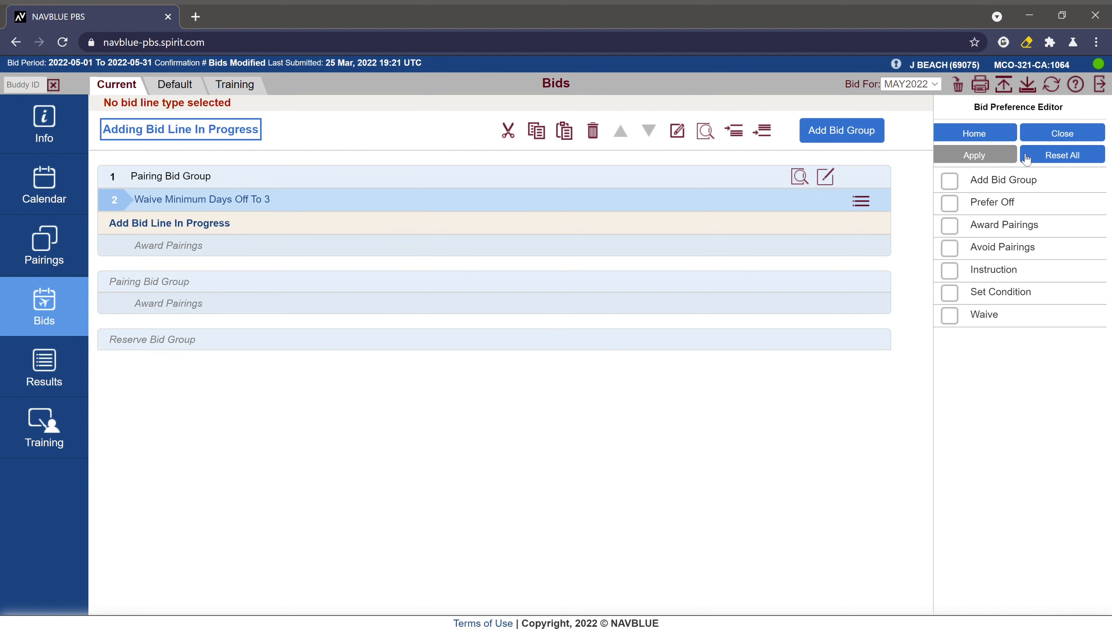
pyautogui.click(1045, 140)
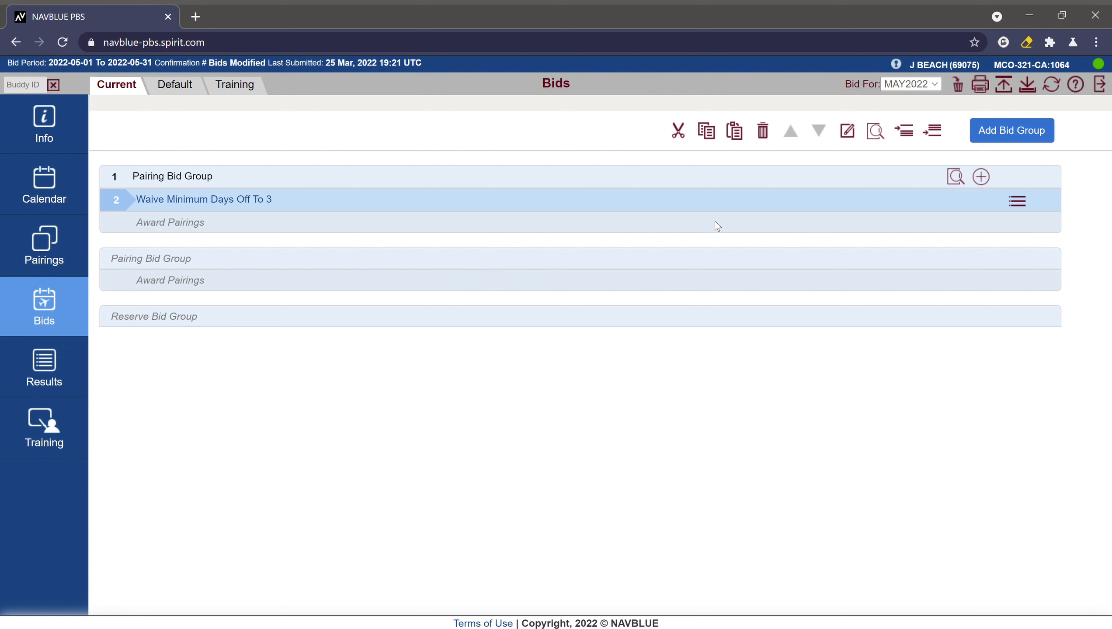
# Step: Add a Prefer Off bid line with a dates list of May 28, 29, 30 and 31, 2022
pyautogui.click(979, 184)
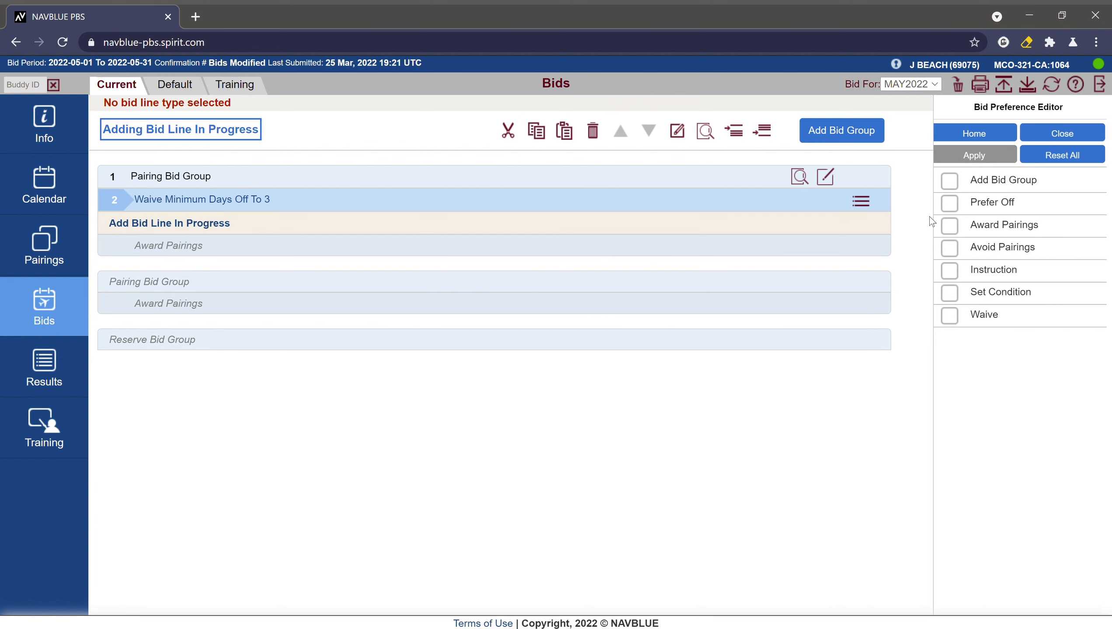
pyautogui.click(980, 212)
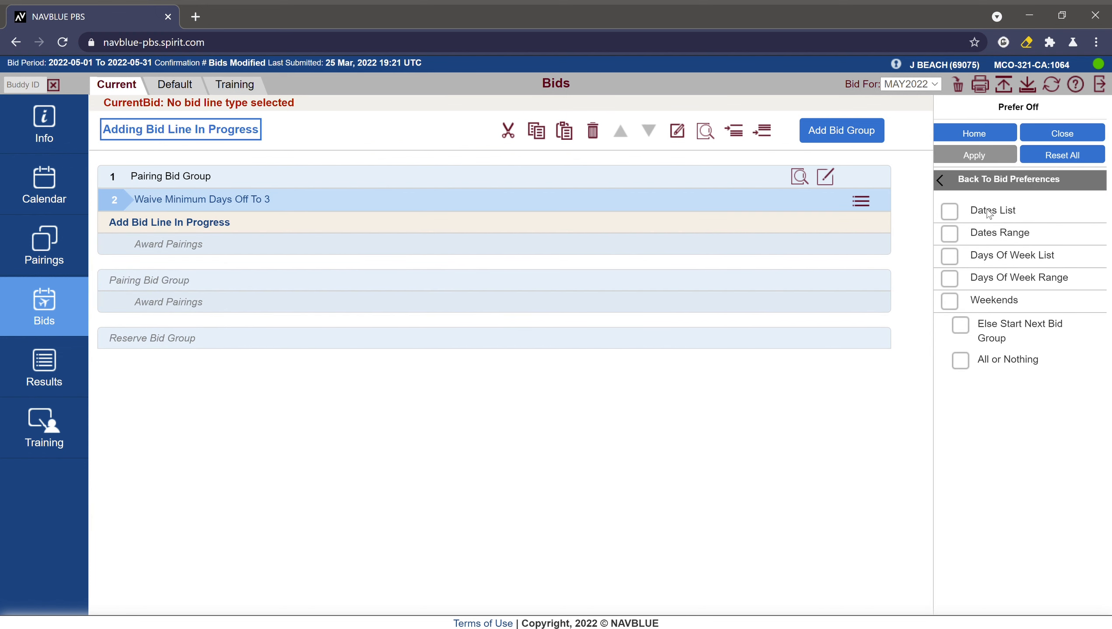
pyautogui.click(989, 213)
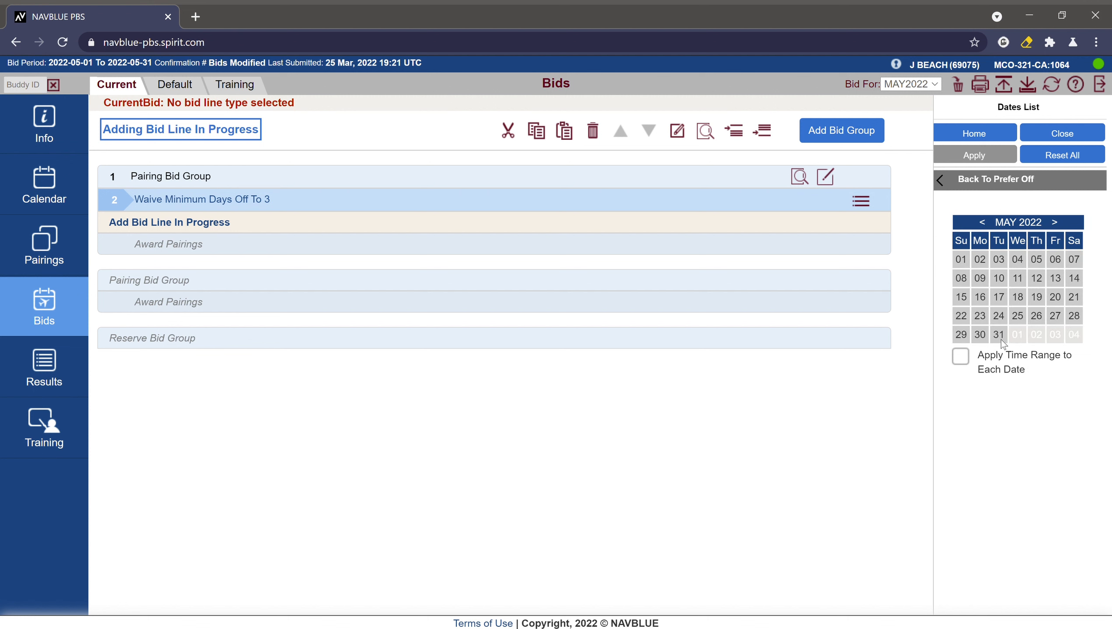
pyautogui.click(1073, 317)
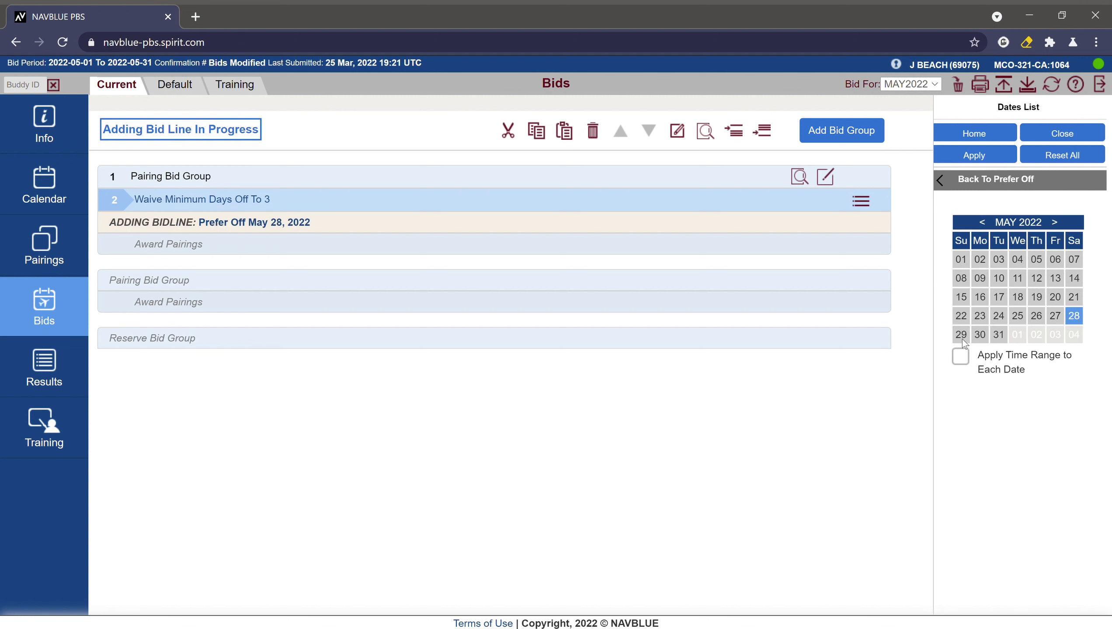
pyautogui.click(961, 336)
pyautogui.click(981, 334)
pyautogui.click(999, 333)
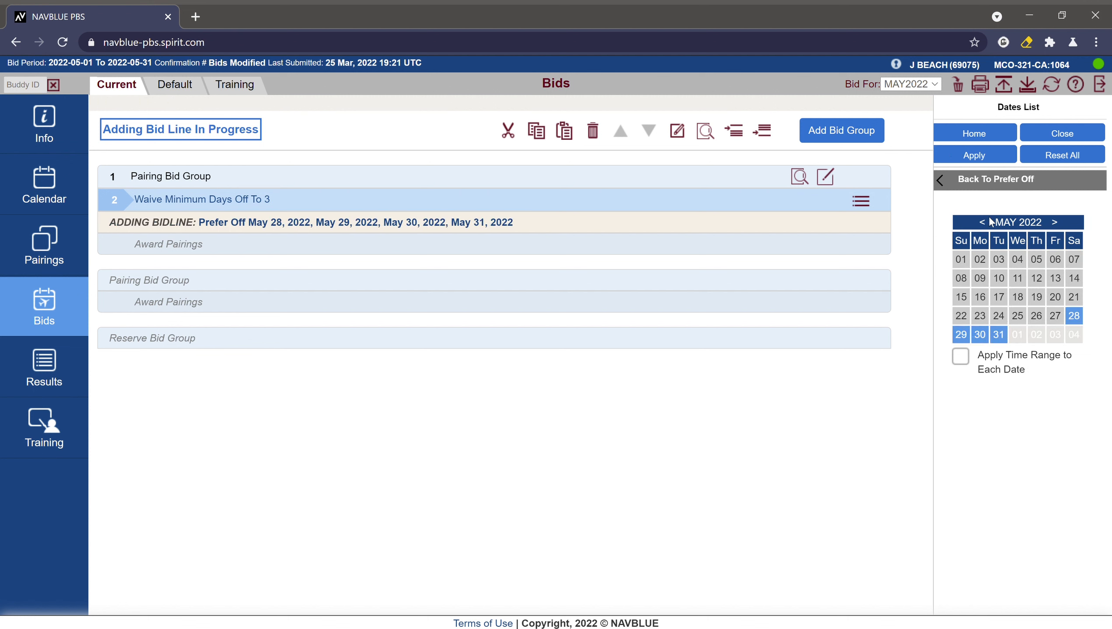
pyautogui.click(987, 159)
# Step: Add an Avoid Pairings bid line for redeyes, counting deadhead legs
pyautogui.click(951, 181)
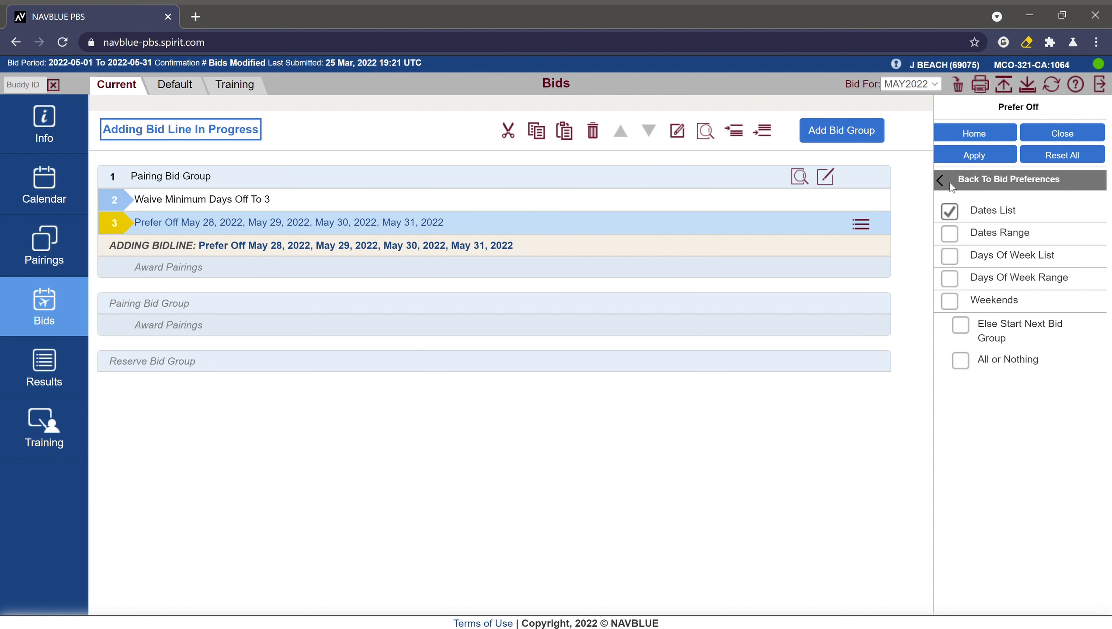
pyautogui.click(939, 180)
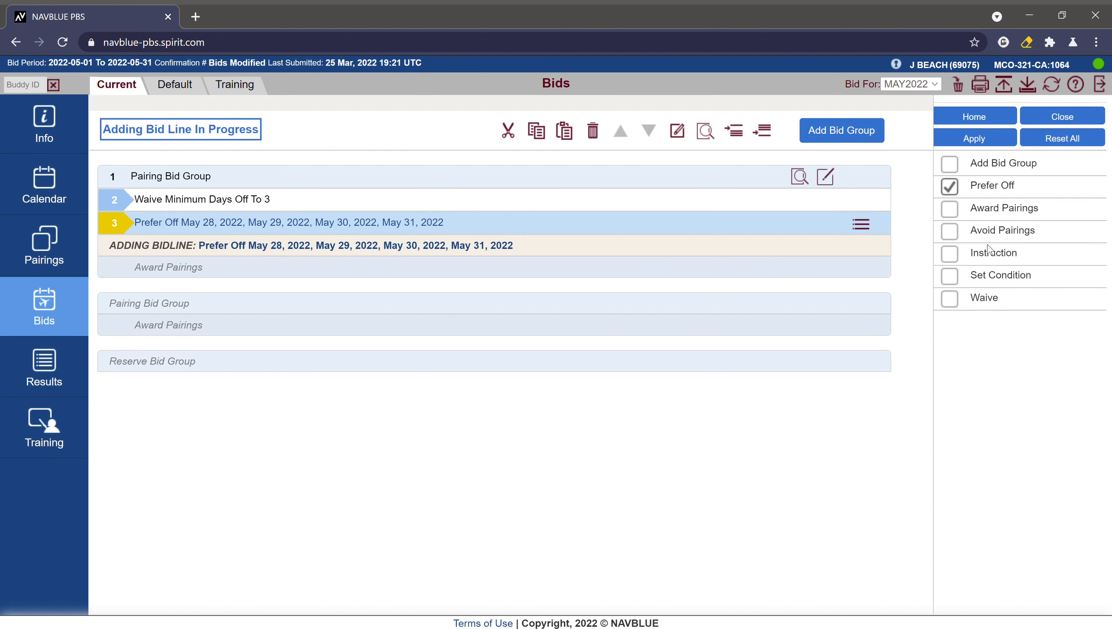
pyautogui.click(975, 231)
pyautogui.scroll(-8, 1005, 296)
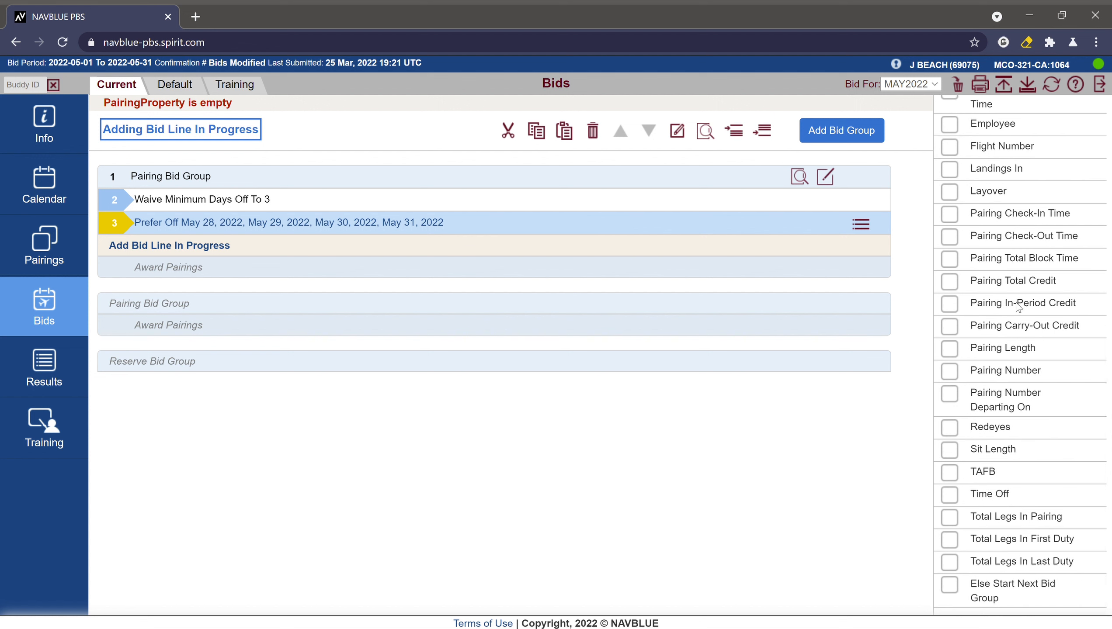
pyautogui.click(991, 427)
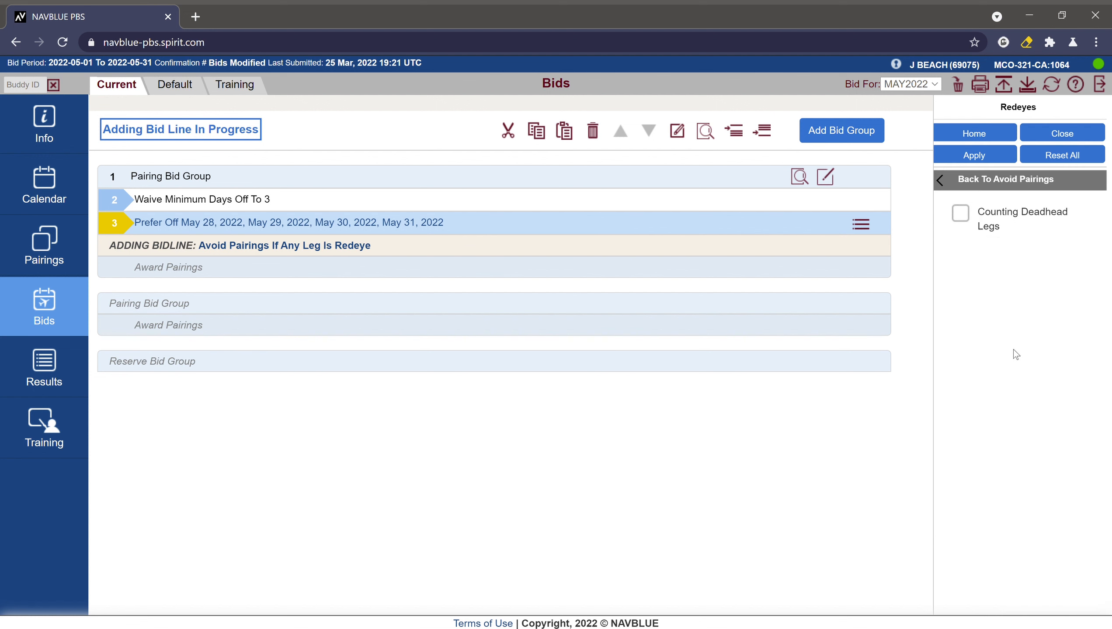
pyautogui.click(962, 214)
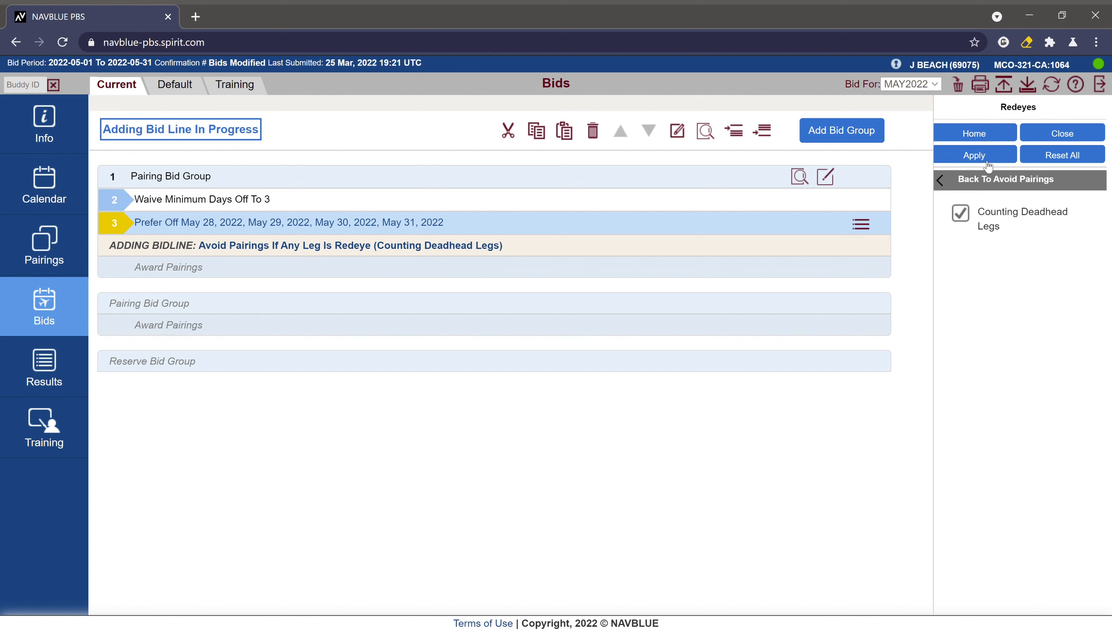
pyautogui.click(974, 155)
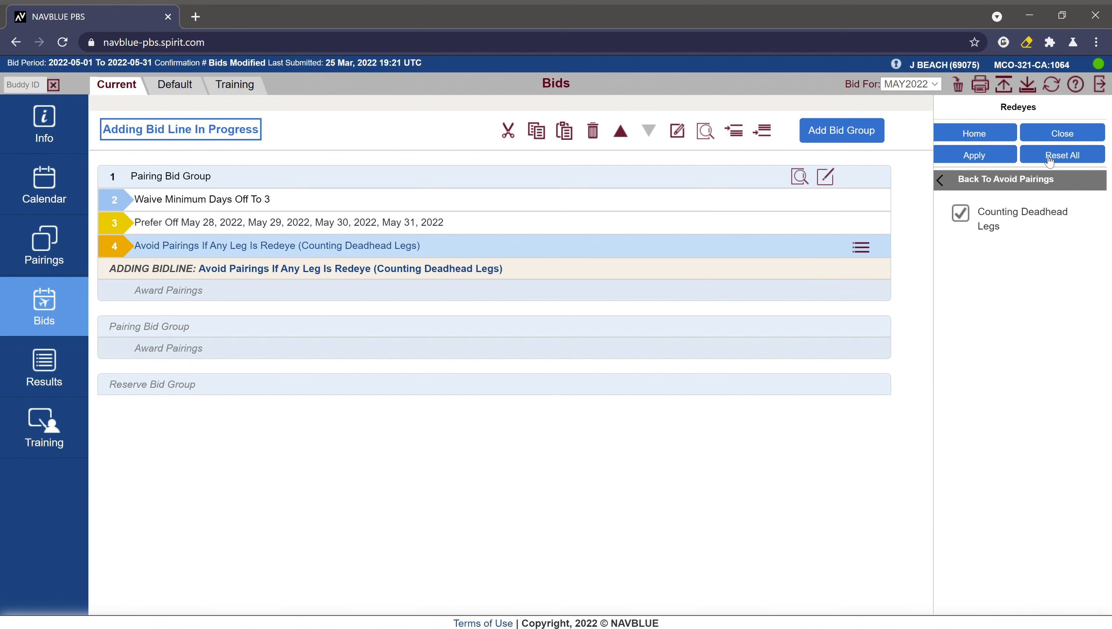
pyautogui.click(1052, 141)
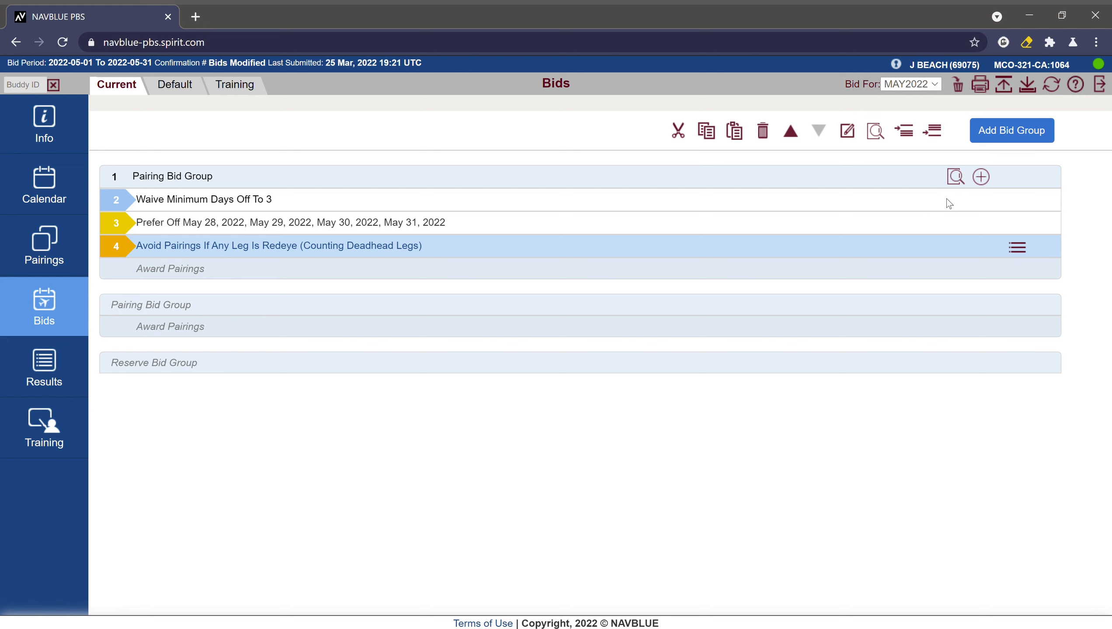
# Step: Add a Set Condition bid line for Minimum Credit Window to the pairing bid group
pyautogui.click(980, 177)
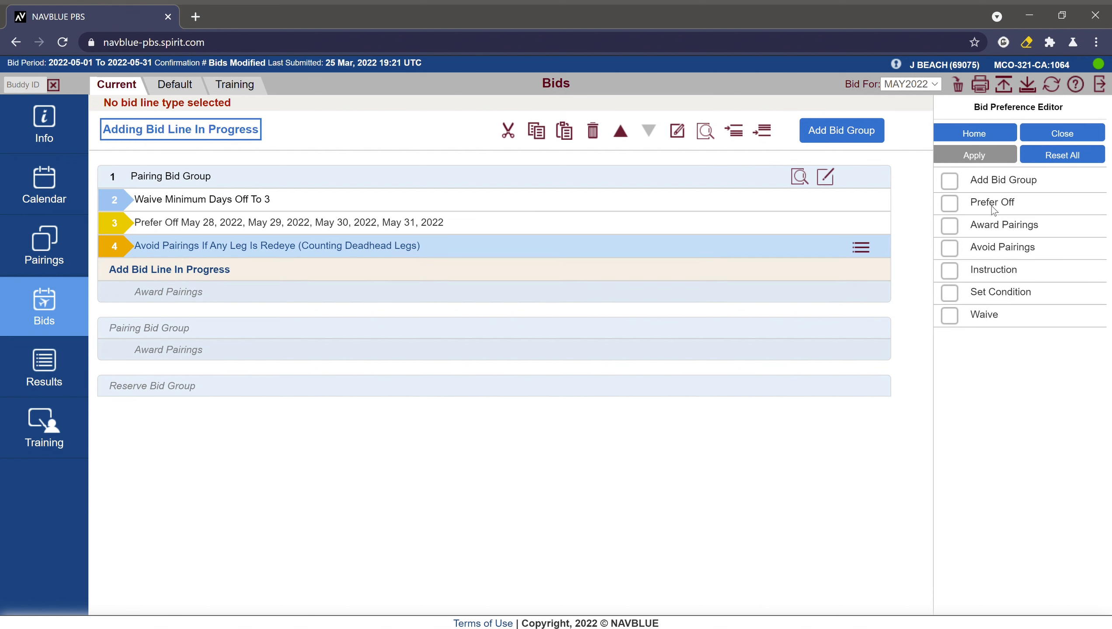
pyautogui.click(995, 293)
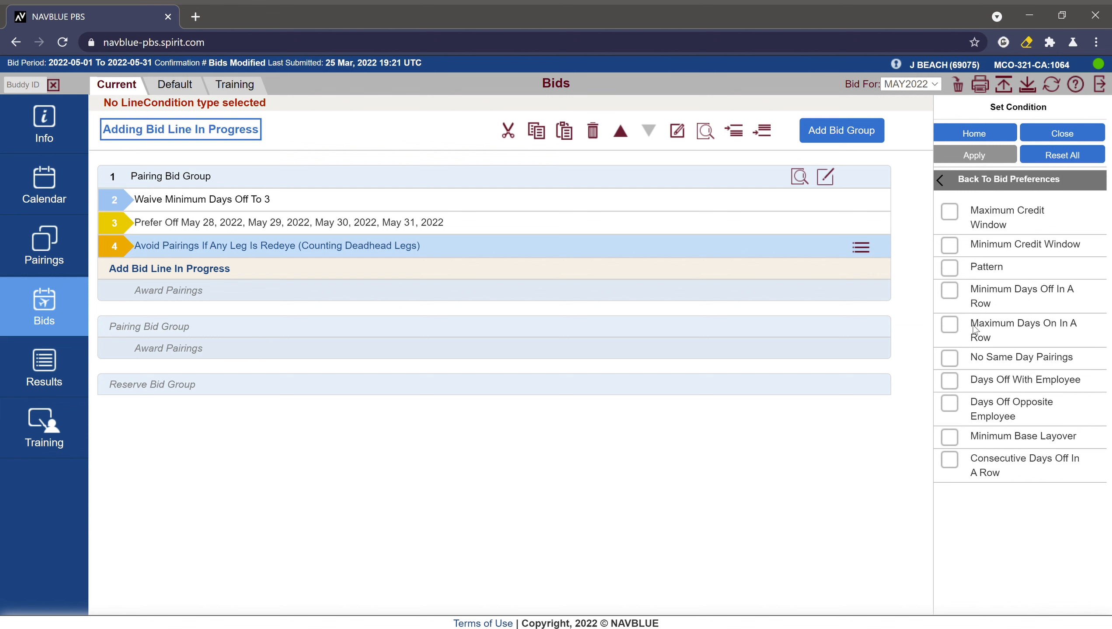
pyautogui.click(950, 246)
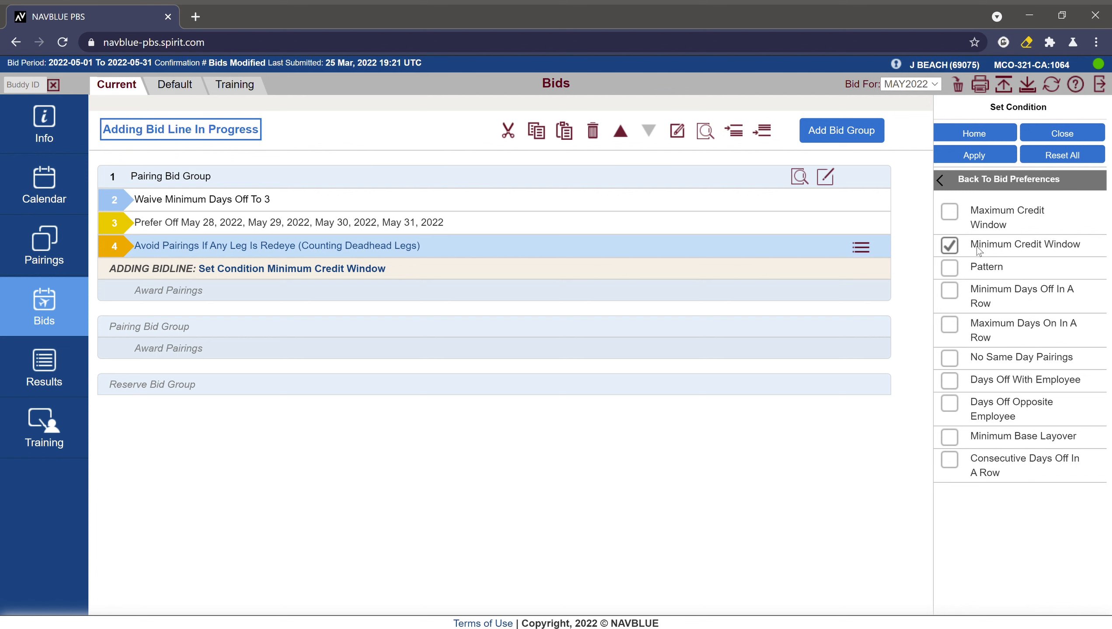
pyautogui.click(1004, 159)
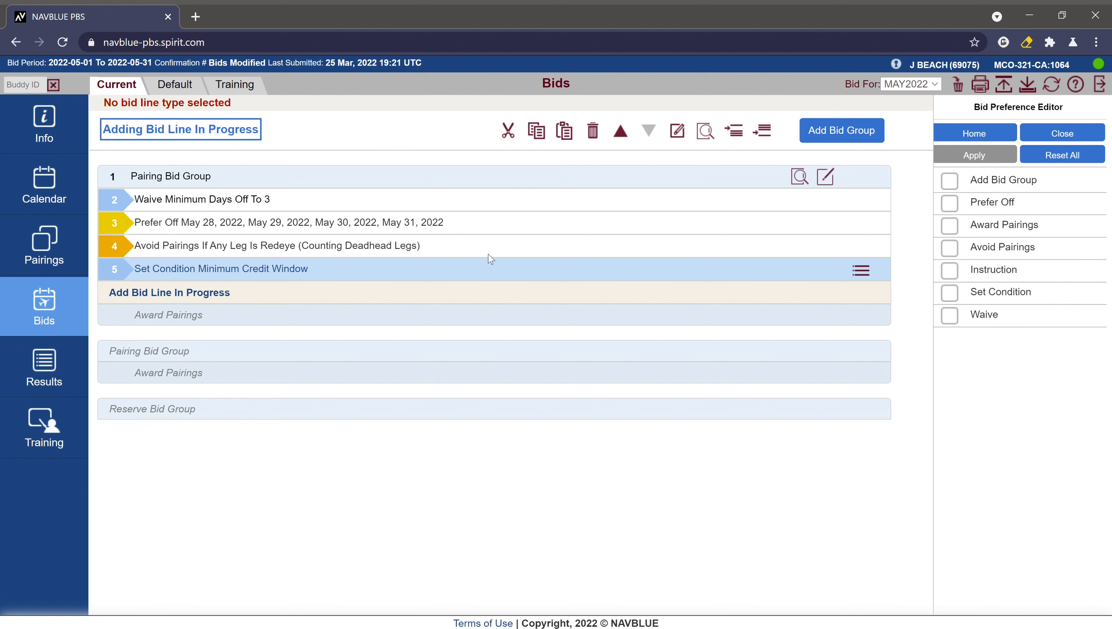
# Step: Move the Minimum Credit Window line up to directly below the Waive line and close the bid preference editor
pyautogui.click(625, 131)
pyautogui.click(621, 132)
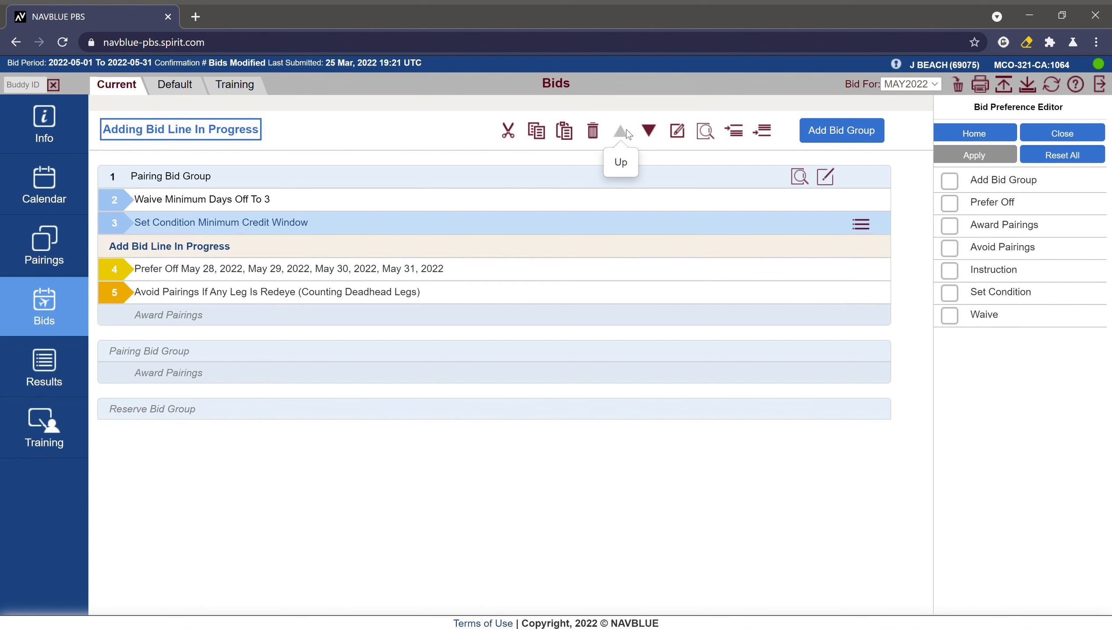
pyautogui.click(1053, 154)
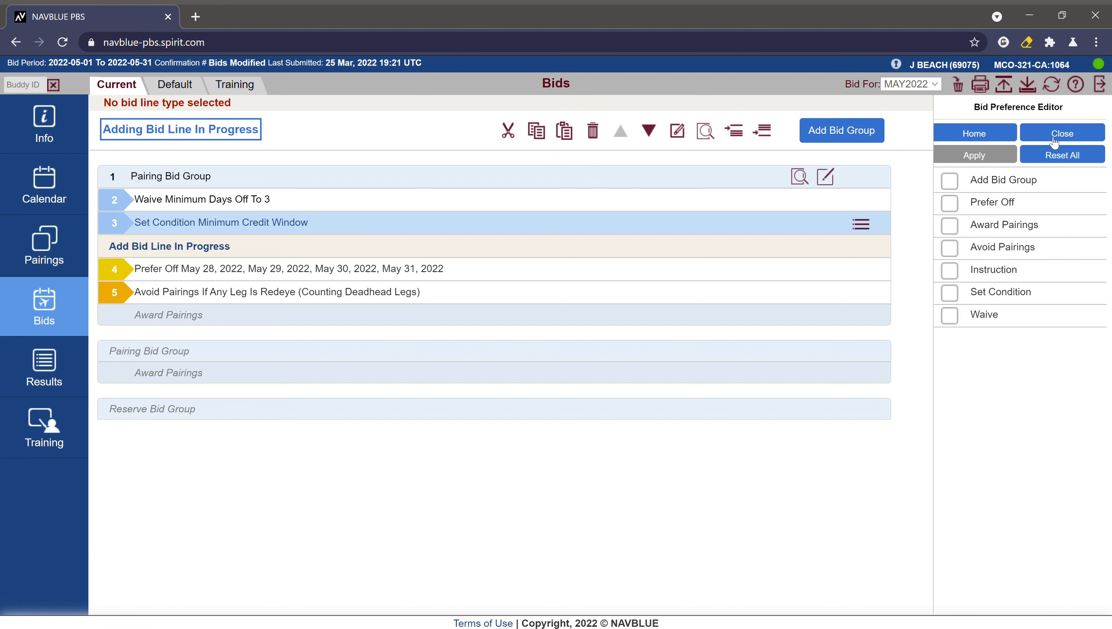
pyautogui.click(1060, 133)
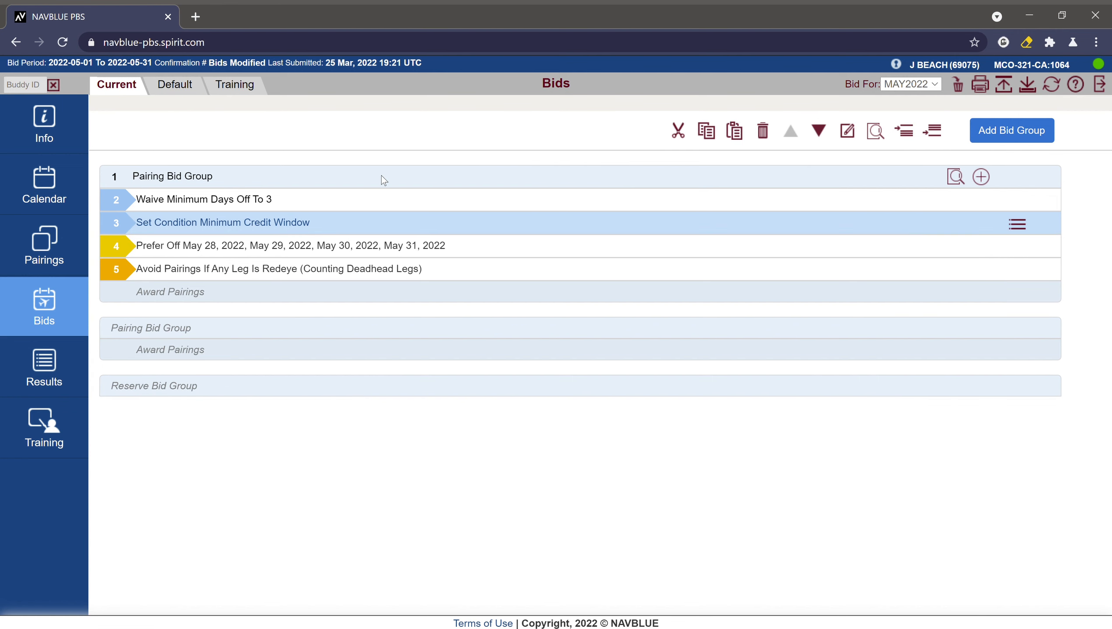
# Step: Below the Avoid Pairings line, add an Award Pairings bid line for Average Daily Credit greater than 007:00
pyautogui.click(458, 275)
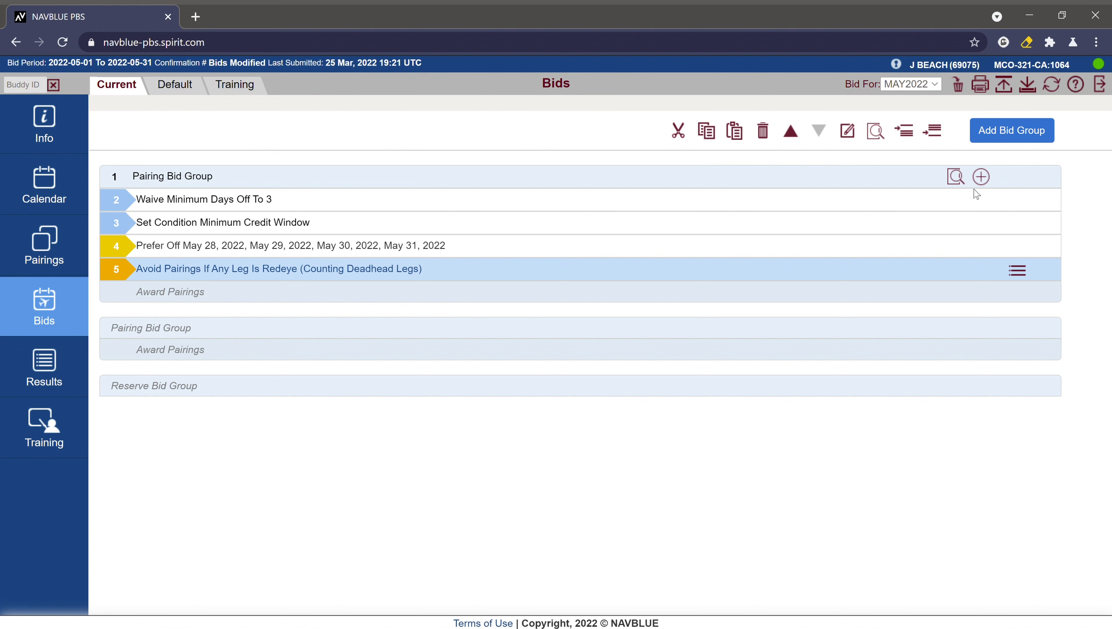
pyautogui.click(981, 177)
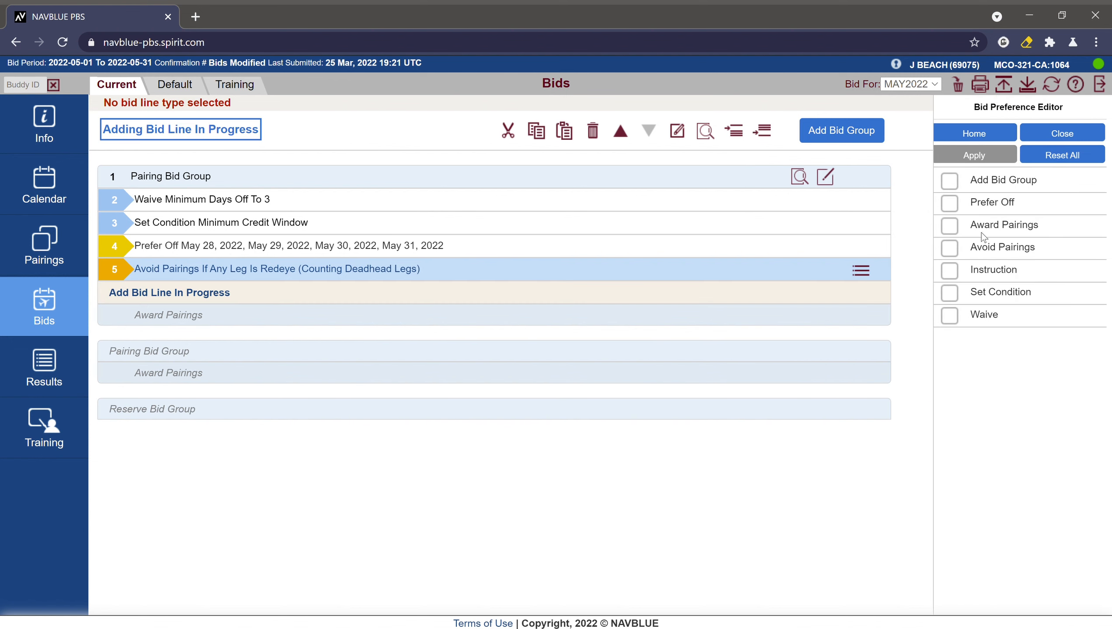
pyautogui.click(999, 226)
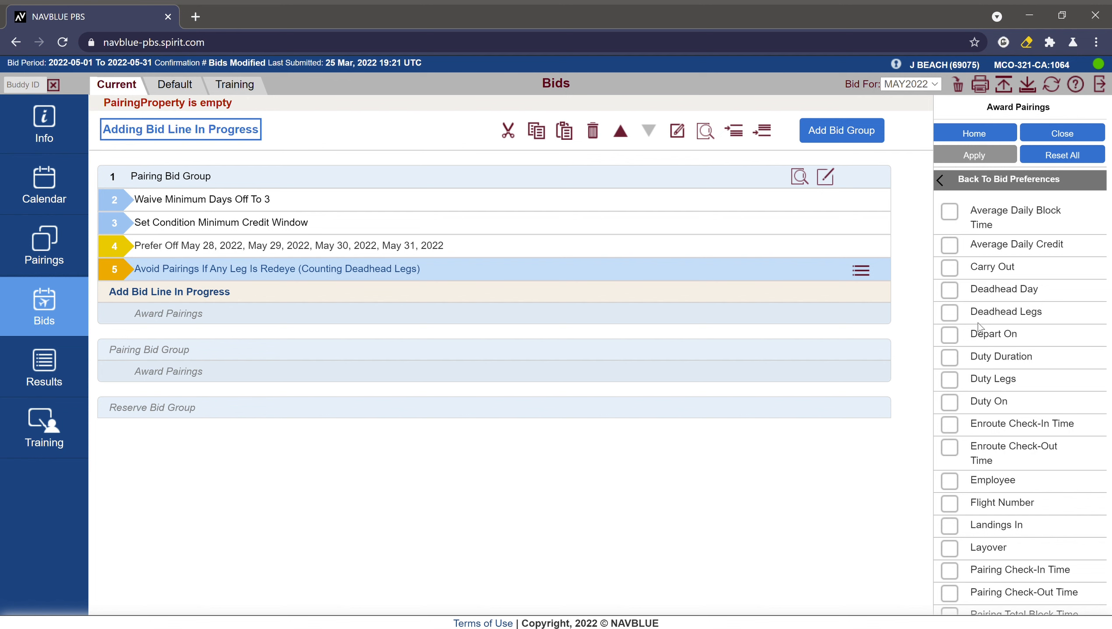
pyautogui.click(1013, 245)
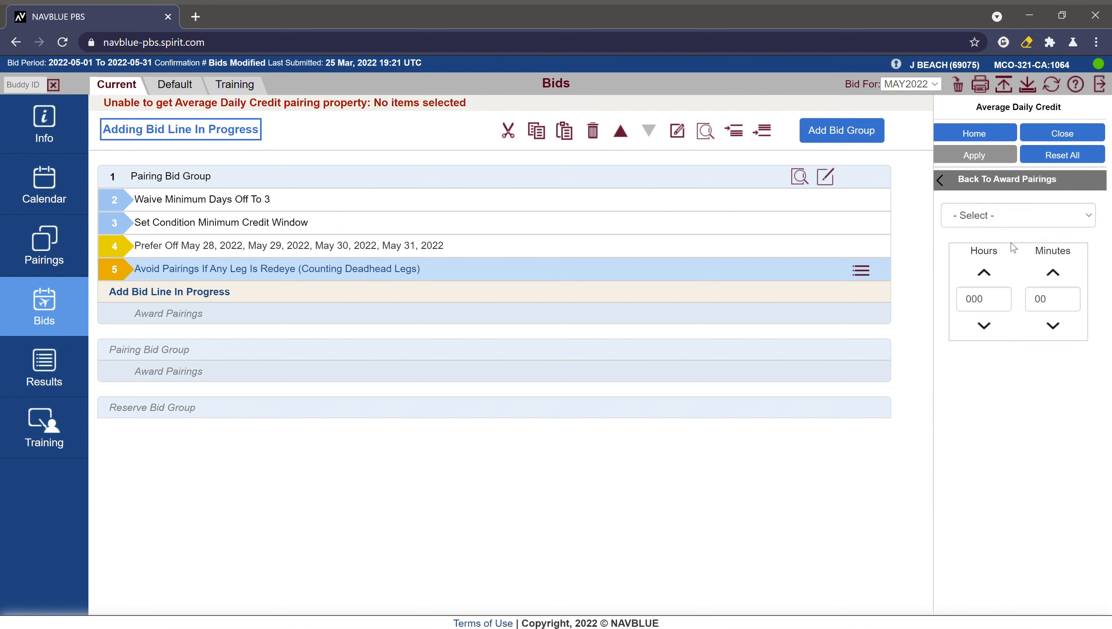
pyautogui.click(993, 213)
pyautogui.press('Down')
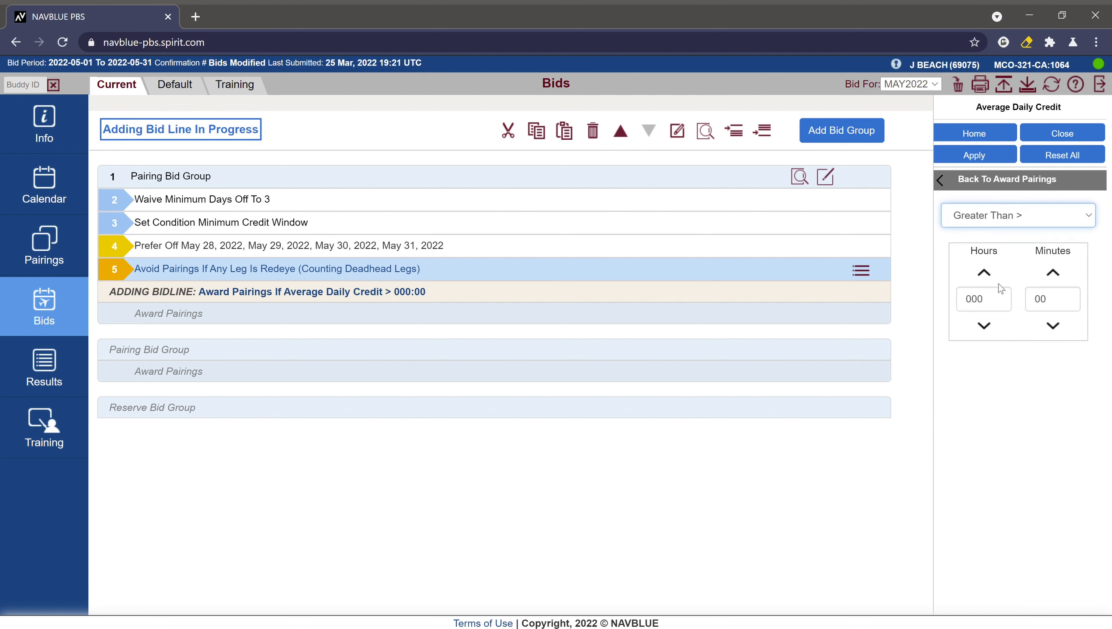
pyautogui.click(1000, 294)
pyautogui.press('BackSpace')
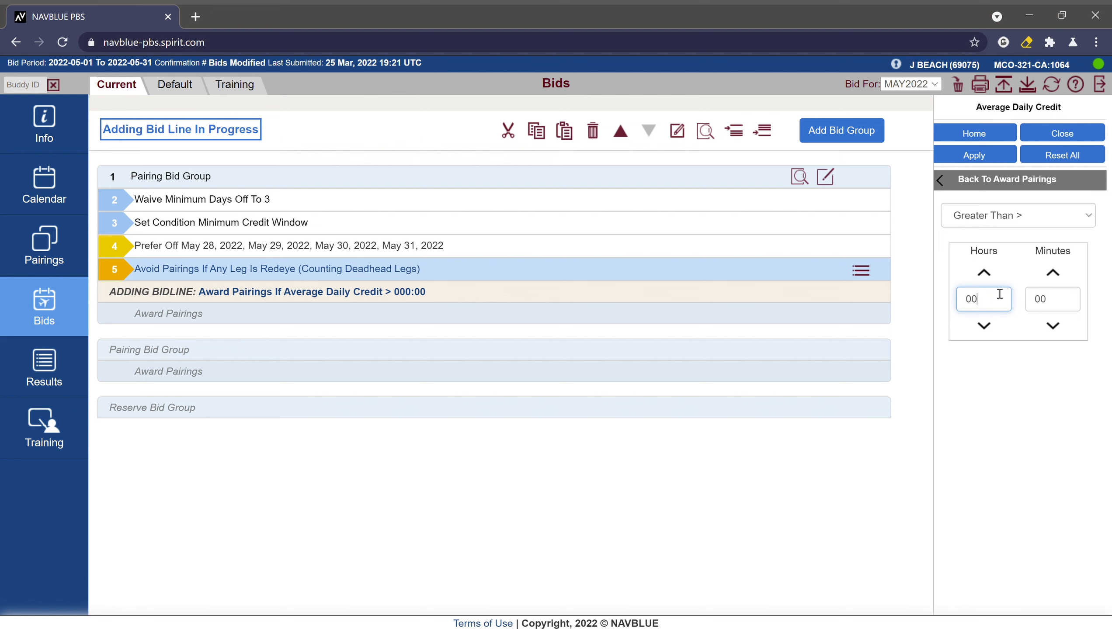
pyautogui.write('7')
pyautogui.click(983, 155)
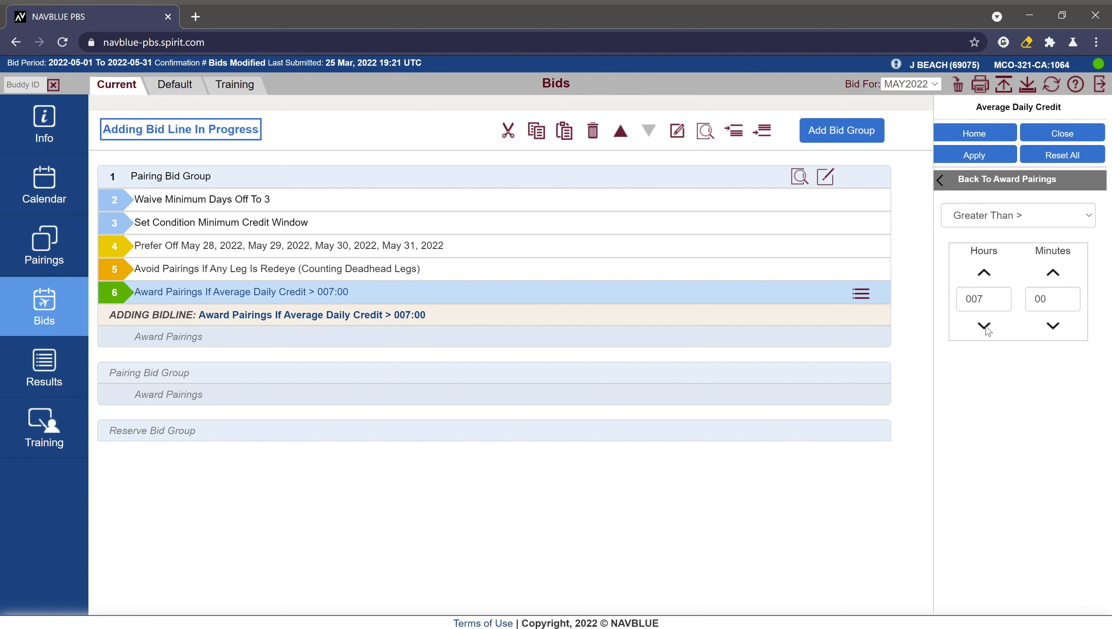
# Step: Add a second Award Pairings bid line for Average Daily Credit greater than 006:30
pyautogui.doubleClick(998, 304)
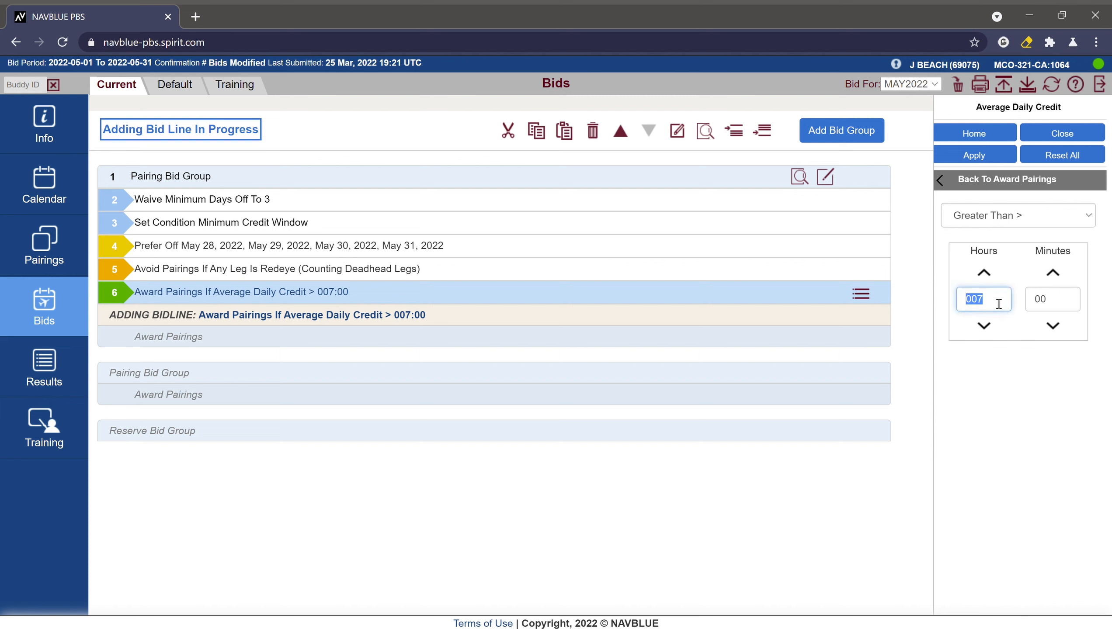
pyautogui.write('6')
pyautogui.press('Tab')
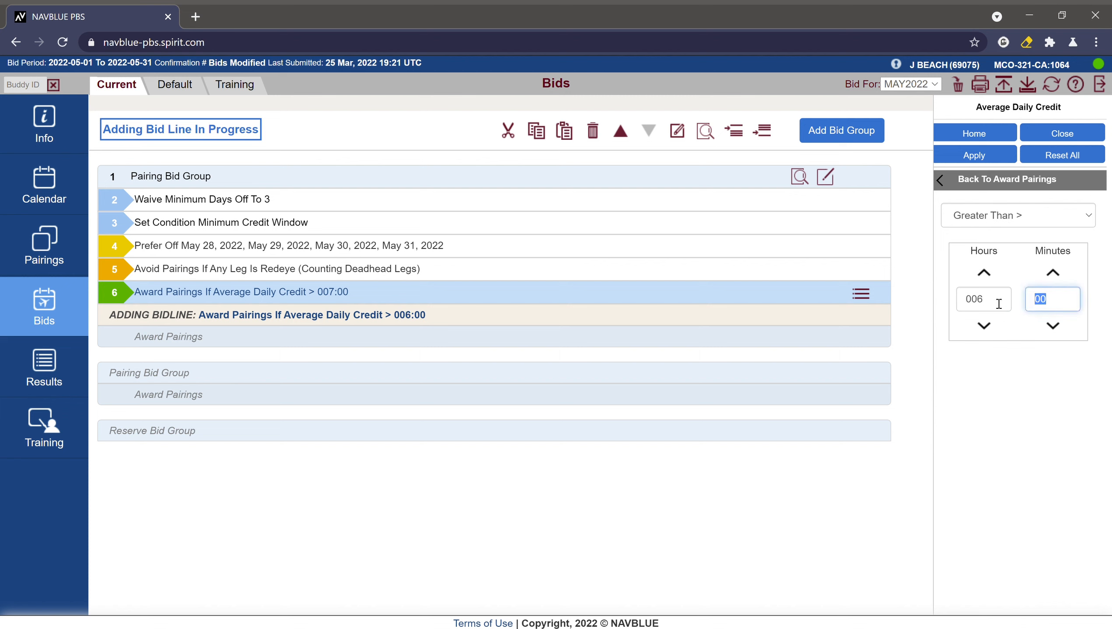
pyautogui.write('30')
pyautogui.click(988, 159)
# Step: Add a third Award Pairings bid line for Average Daily Credit greater than 006:00
pyautogui.doubleClick(1055, 303)
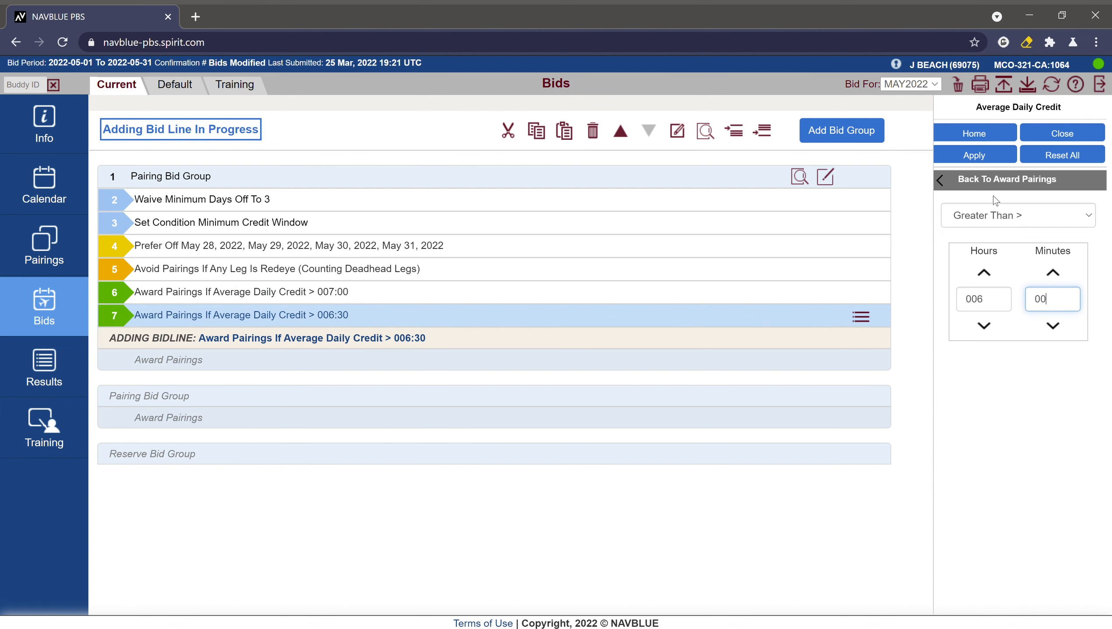
pyautogui.click(982, 156)
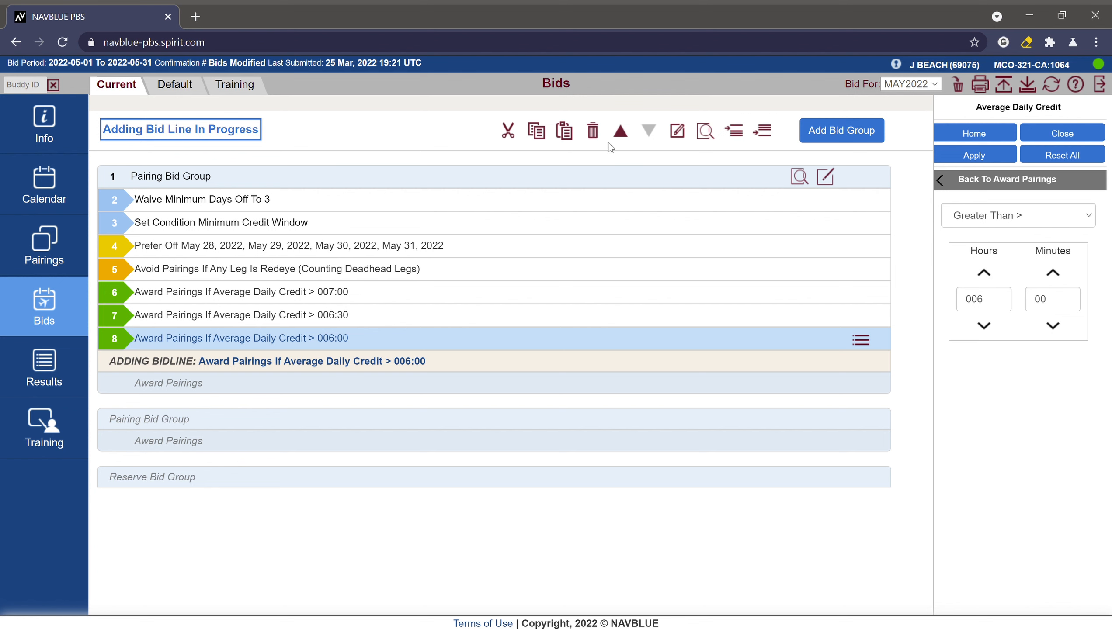
# Step: Delete the three Average Daily Credit award lines below the Avoid Pairings line
pyautogui.click(593, 132)
pyautogui.click(593, 132)
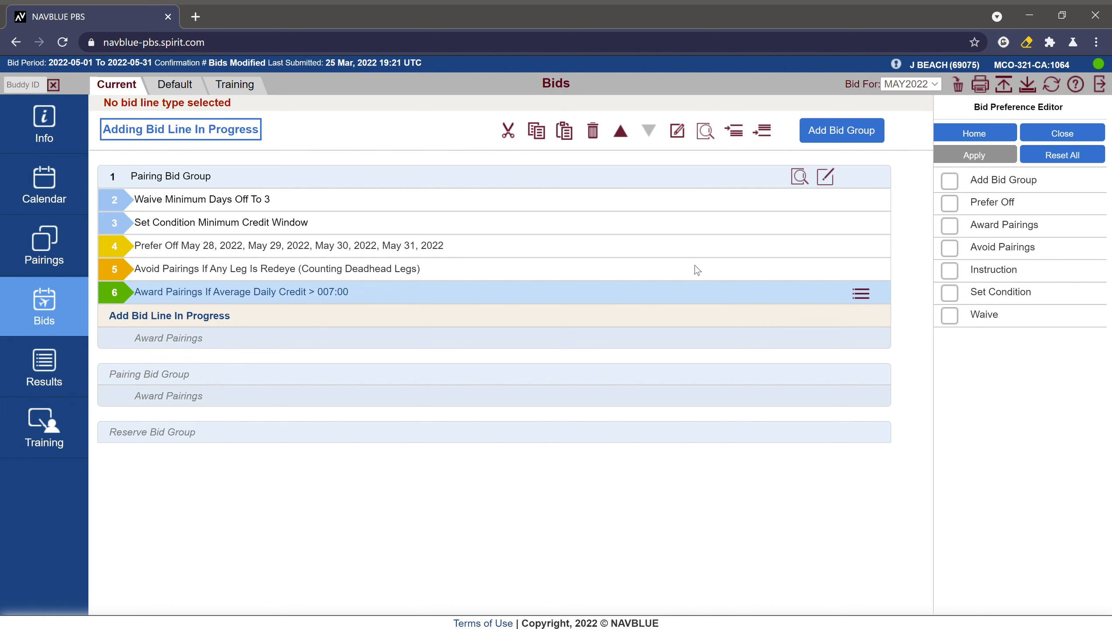
pyautogui.click(593, 131)
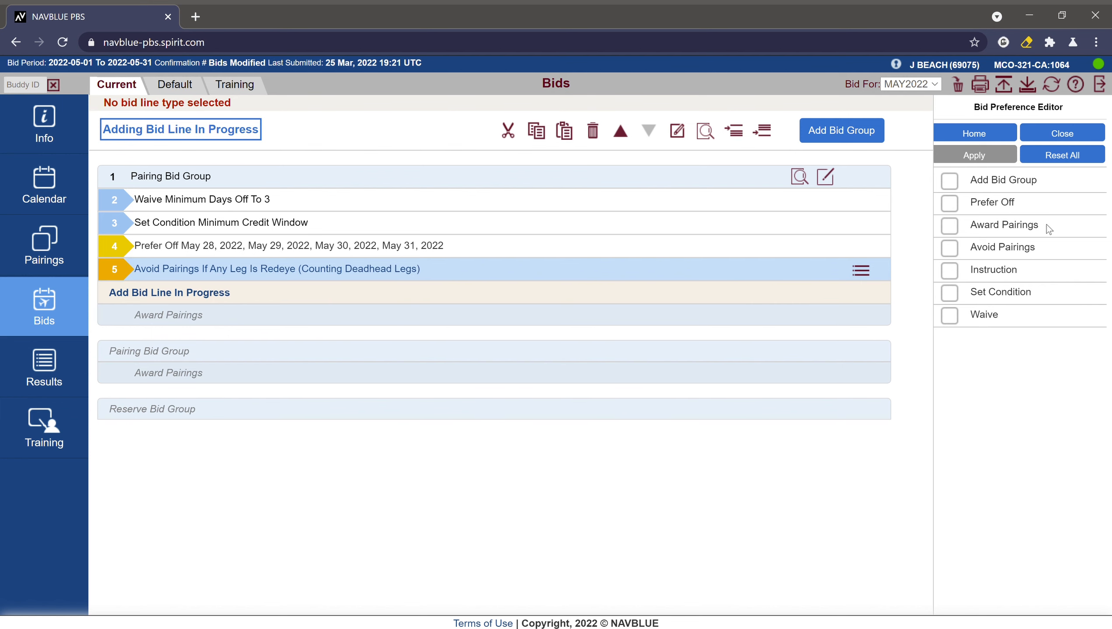
# Step: Below the Avoid Pairings line, add an Award Pairings bid line for Average Daily Credit greater than 008:00
pyautogui.click(1019, 232)
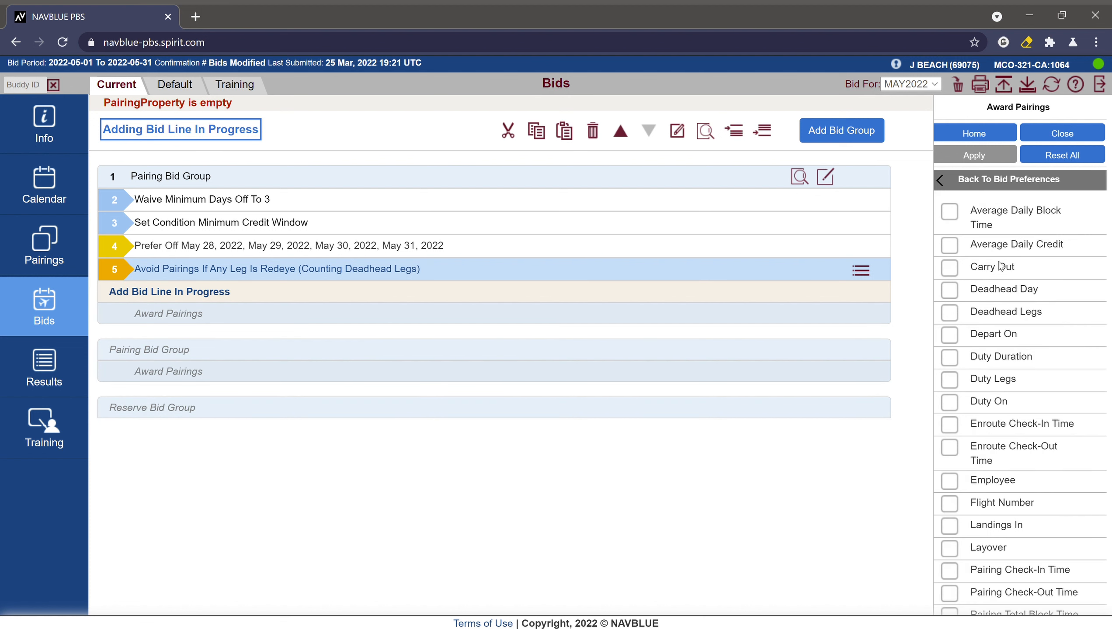
pyautogui.click(1003, 242)
pyautogui.click(998, 219)
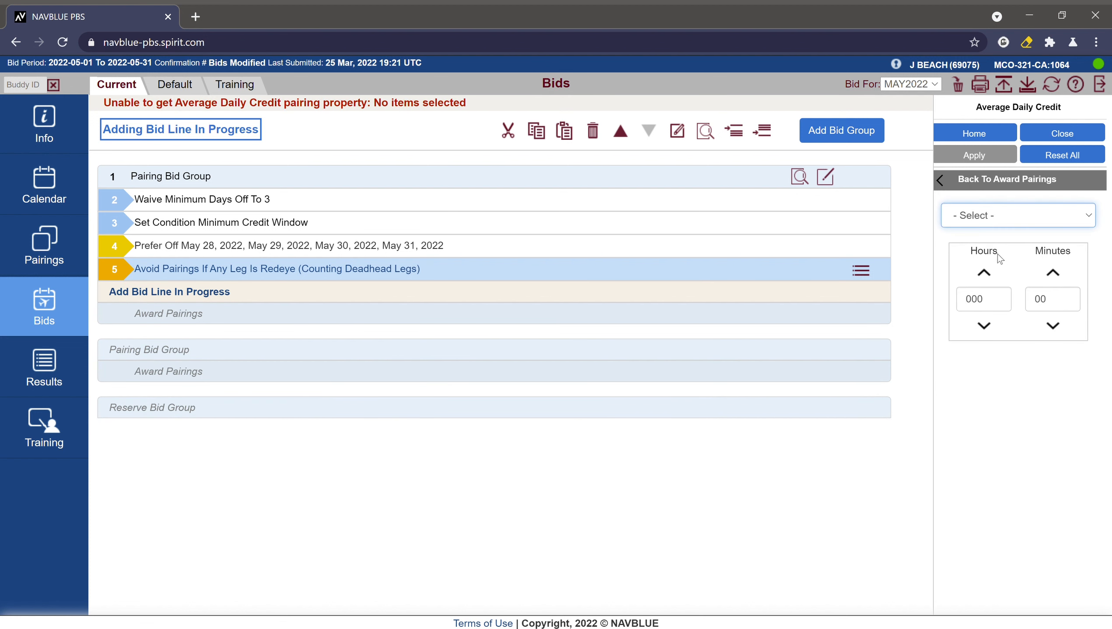
pyautogui.press('Down')
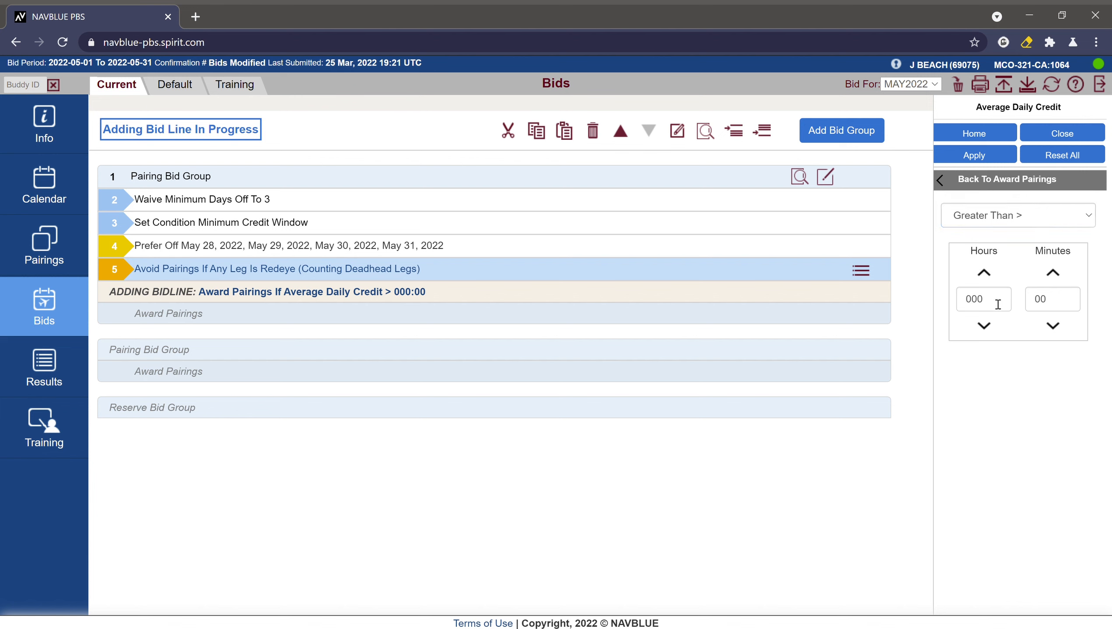
pyautogui.doubleClick(997, 304)
pyautogui.write('8')
pyautogui.click(999, 156)
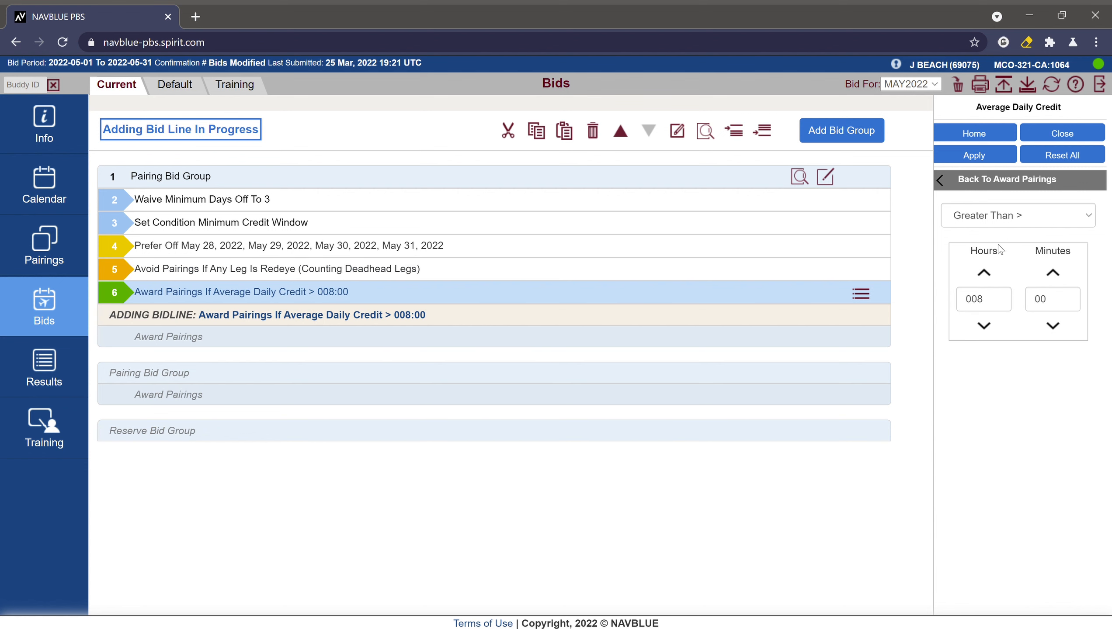
# Step: Add further Award Pairings bid lines for Average Daily Credit greater than 007:00, 006:00 and 005:00
pyautogui.click(984, 325)
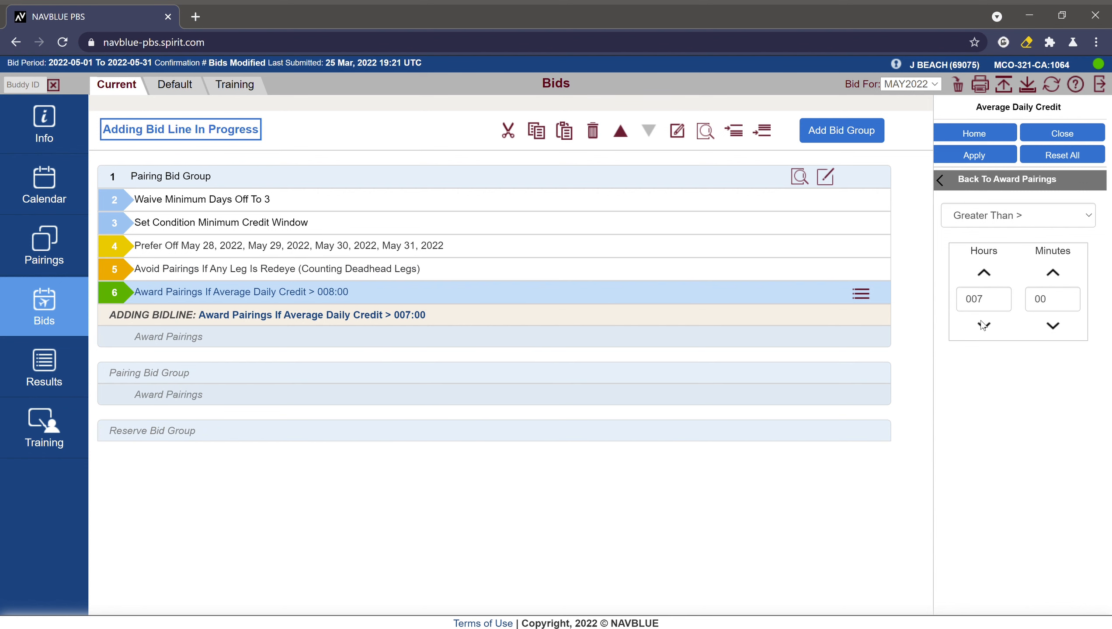
pyautogui.click(976, 155)
pyautogui.click(984, 326)
pyautogui.click(985, 157)
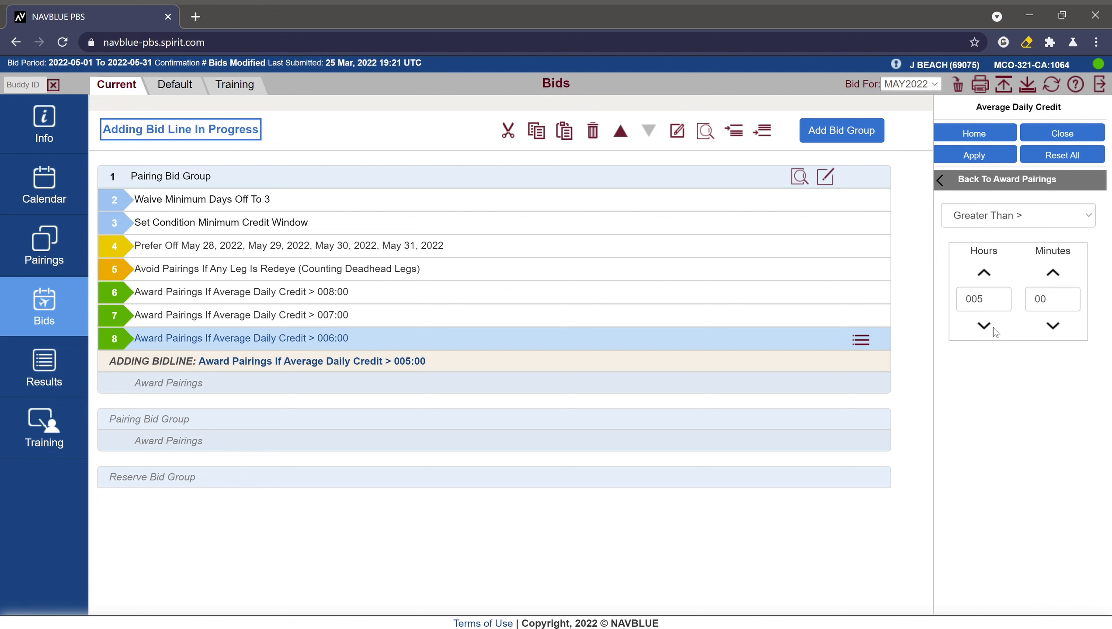
pyautogui.click(984, 156)
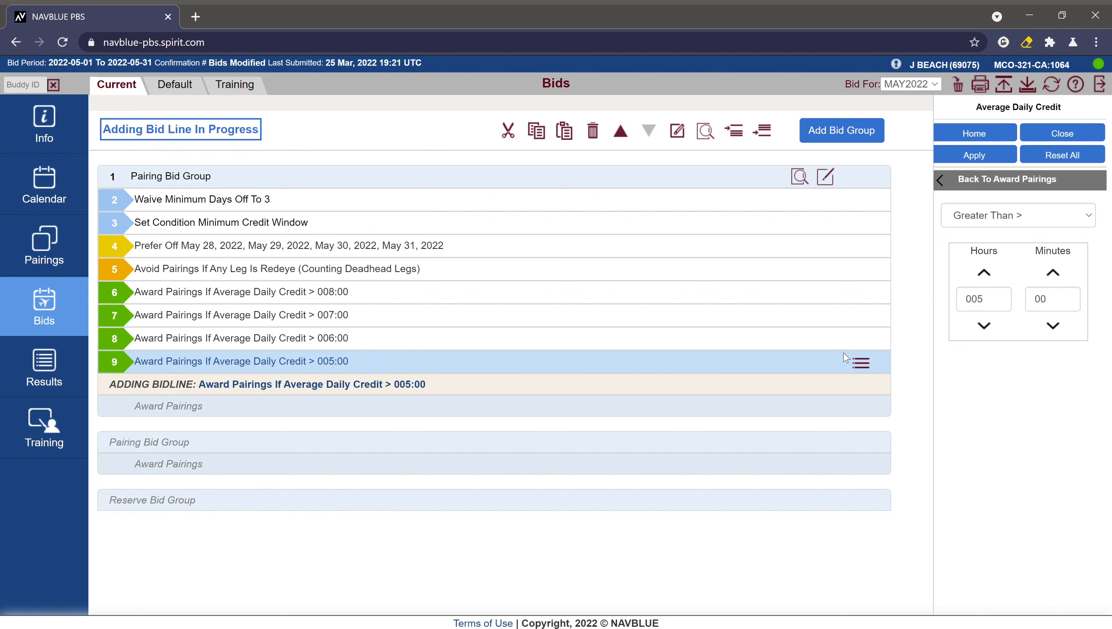
# Step: Delete all four Average Daily Credit award lines, from 005:00 up to 008:00
pyautogui.click(595, 130)
pyautogui.click(595, 130)
pyautogui.click(595, 130)
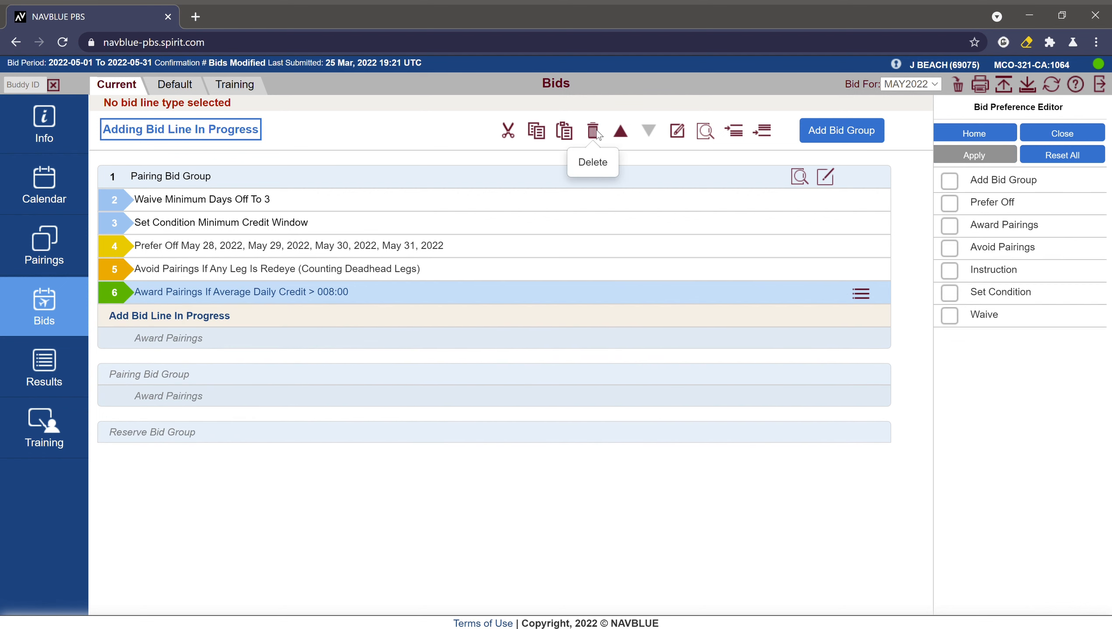
pyautogui.click(595, 131)
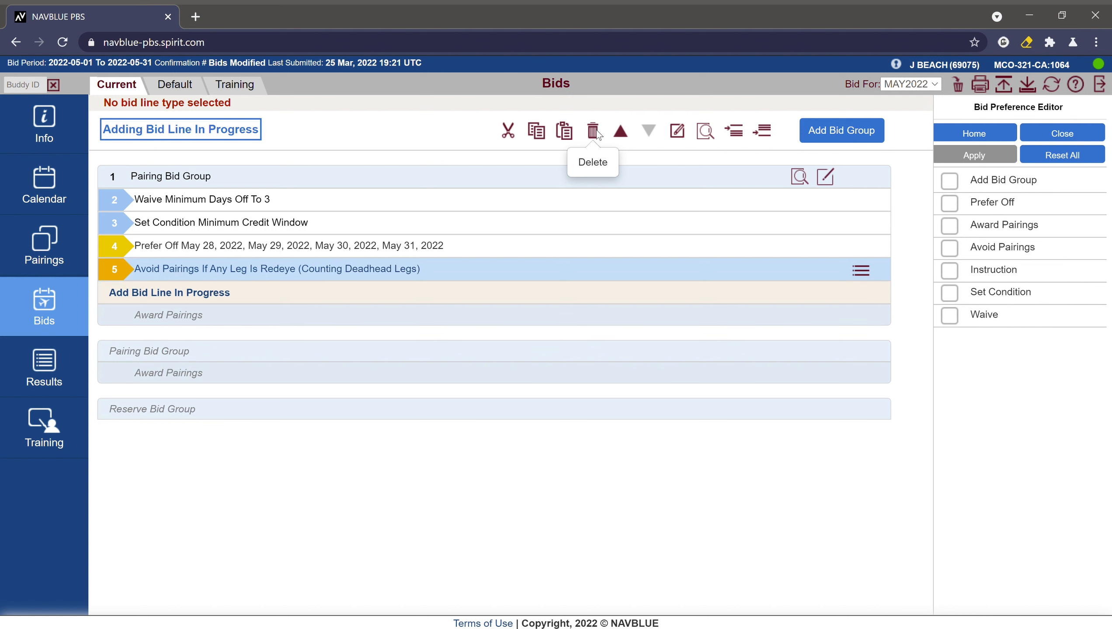
# Step: Below the Avoid Pairings line, add an Award Pairings bid line for Pairing Total Credit greater than 024:59
pyautogui.click(986, 229)
pyautogui.scroll(-5, 991, 397)
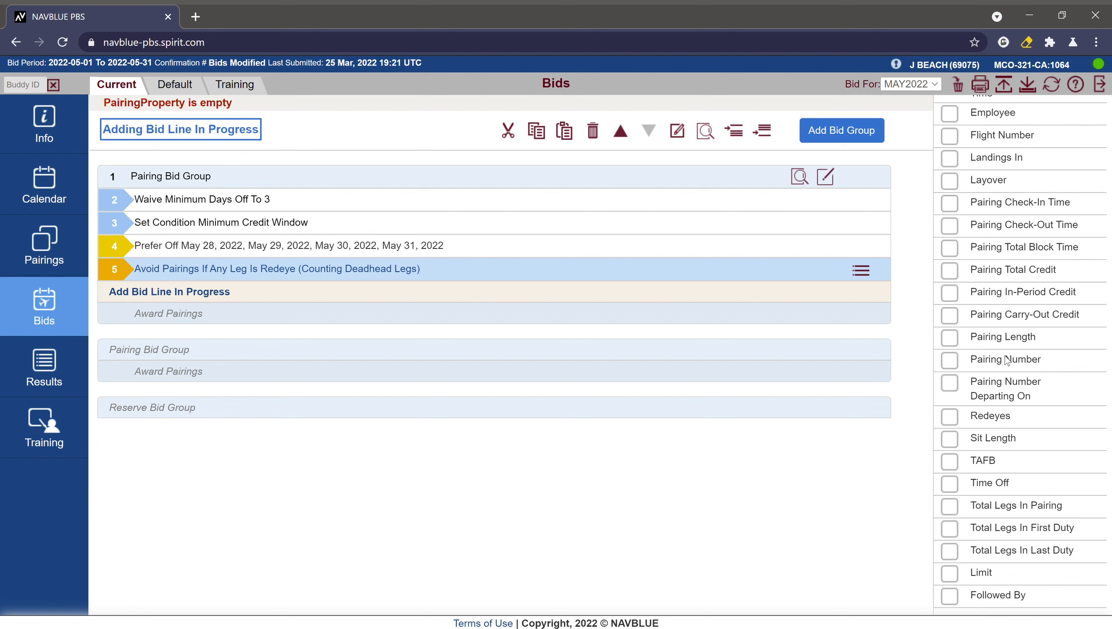
pyautogui.click(998, 276)
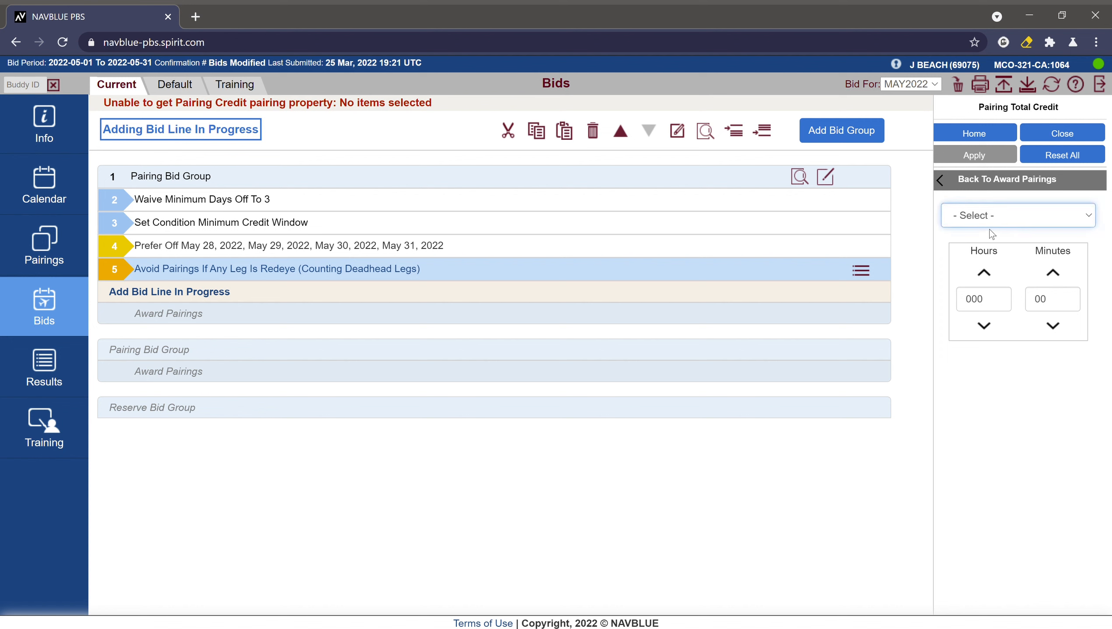
pyautogui.click(1008, 280)
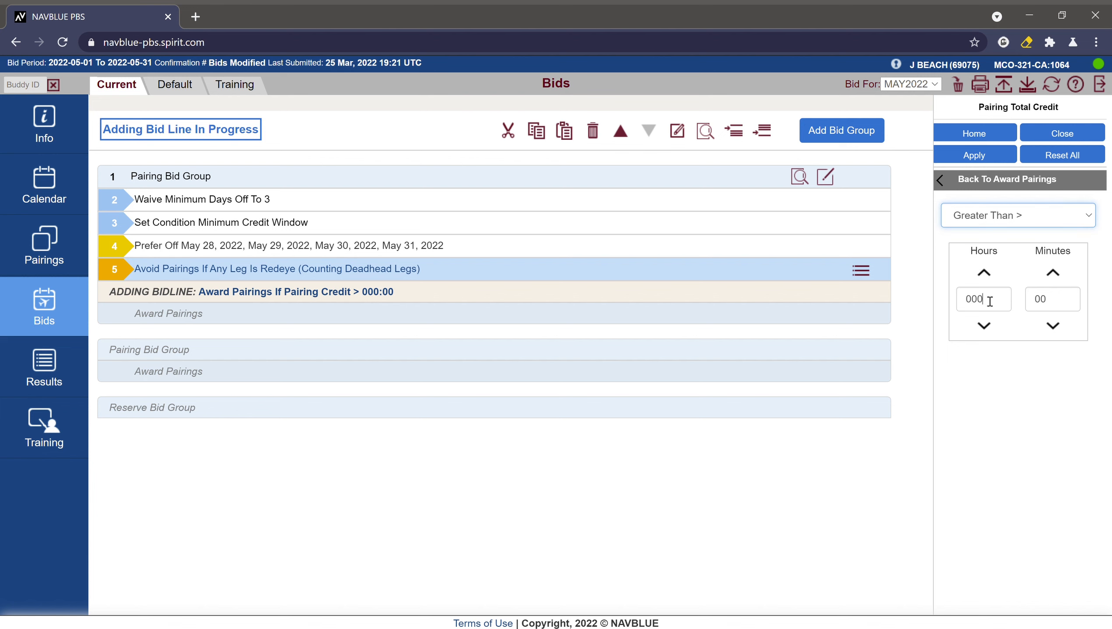
pyautogui.click(1003, 298)
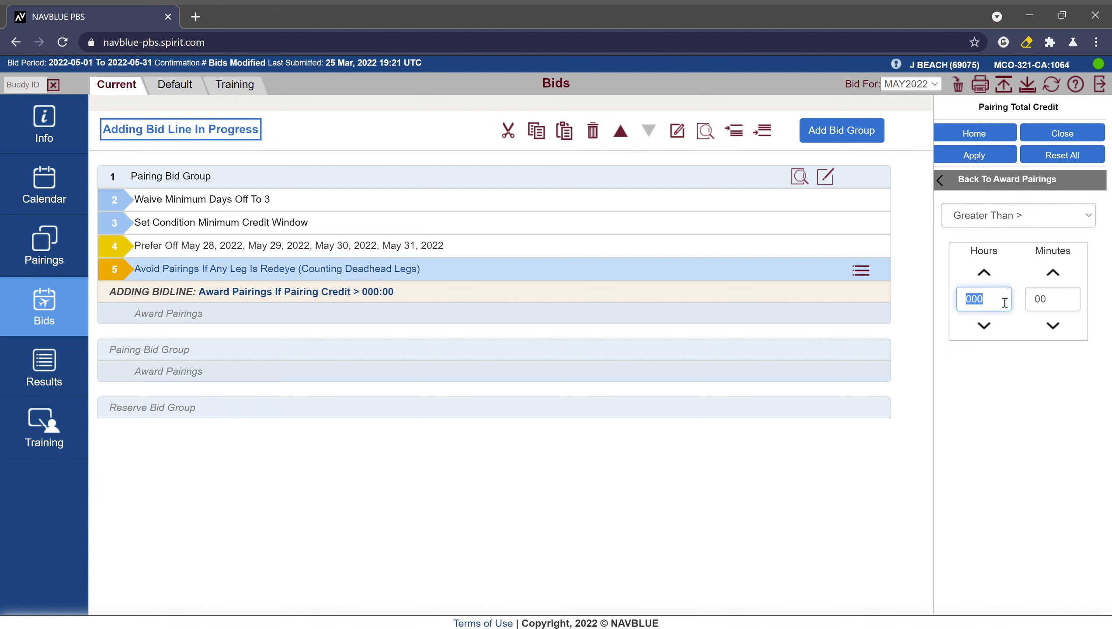
pyautogui.write('24')
pyautogui.press('Tab')
pyautogui.write('5')
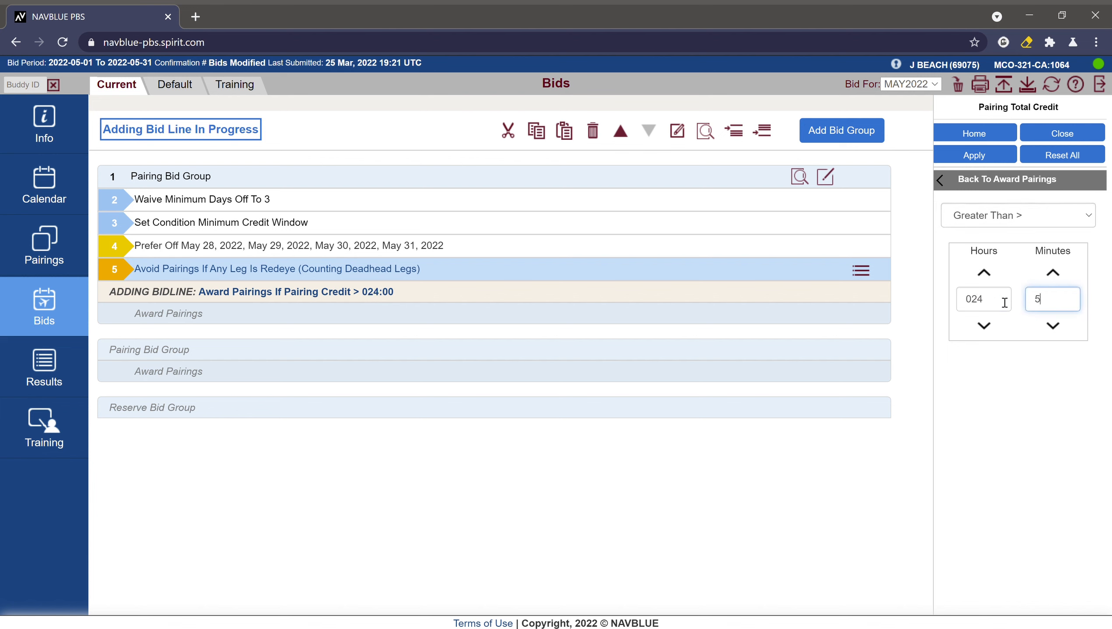
pyautogui.write('9')
pyautogui.click(997, 159)
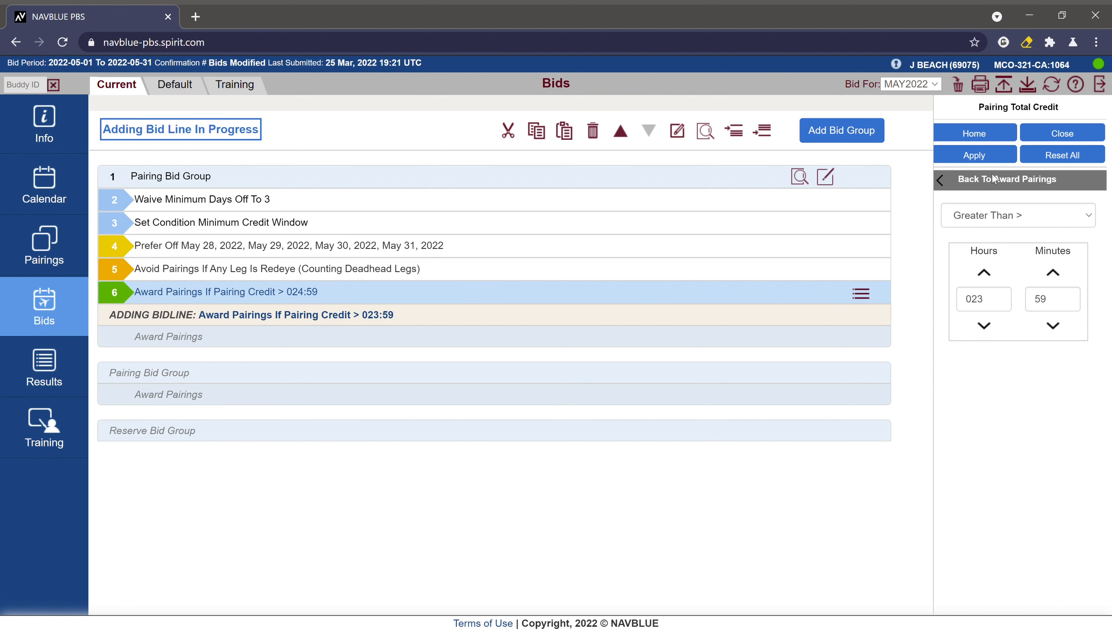
# Step: Add further Pairing Total Credit award lines greater than 023:59, 022:59, 021:59, 020:59 and 019:59, and close the bid preference editor
pyautogui.click(974, 155)
pyautogui.click(983, 326)
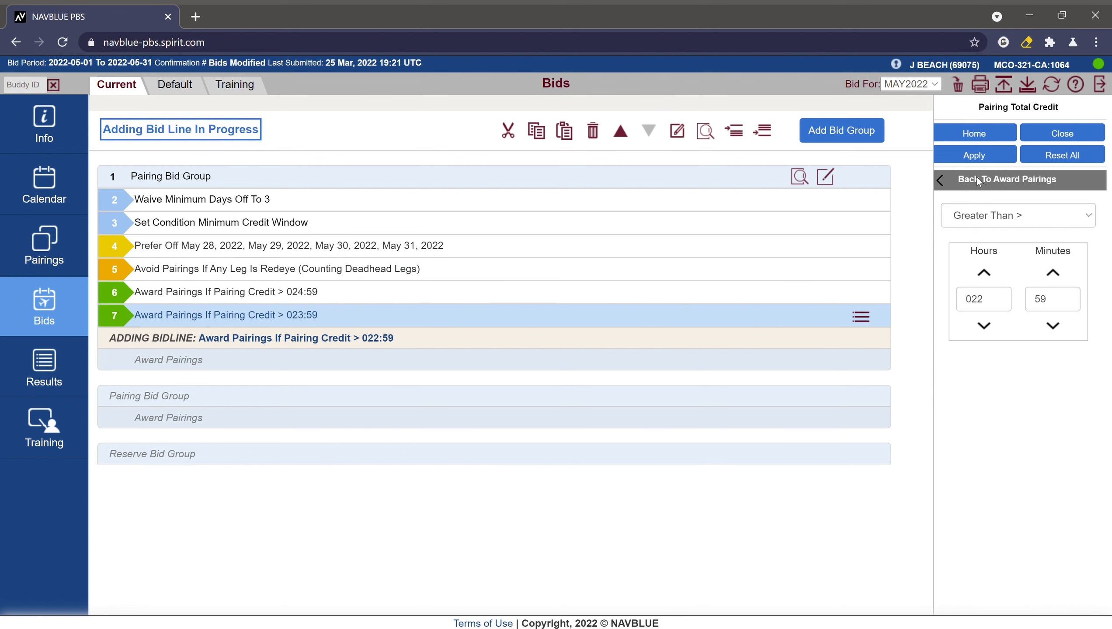
pyautogui.click(979, 163)
pyautogui.click(984, 326)
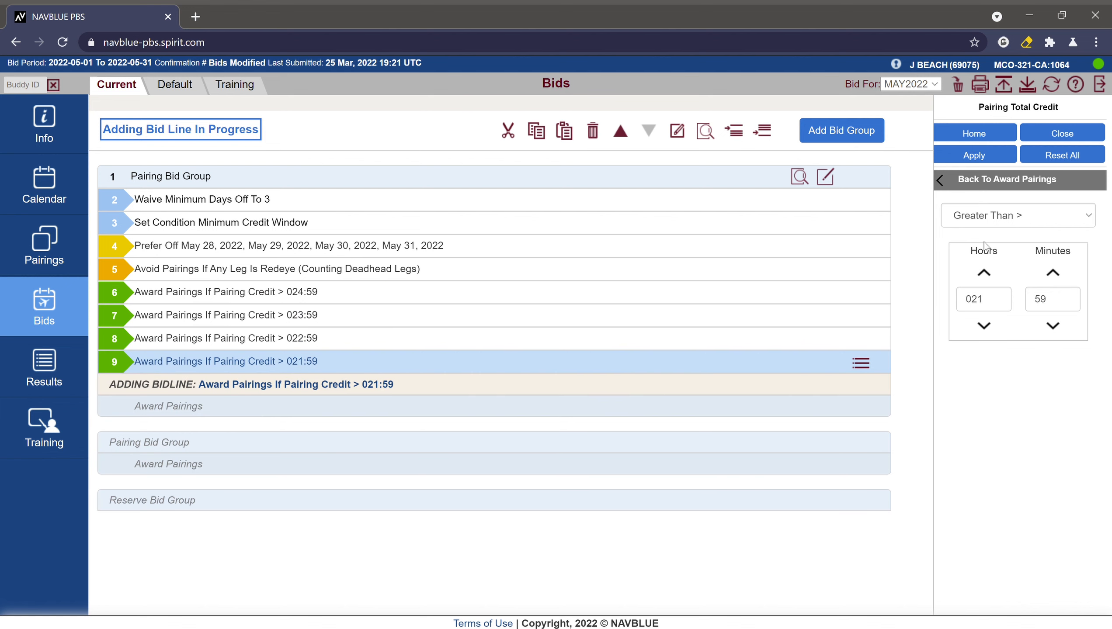
pyautogui.click(984, 326)
pyautogui.click(985, 159)
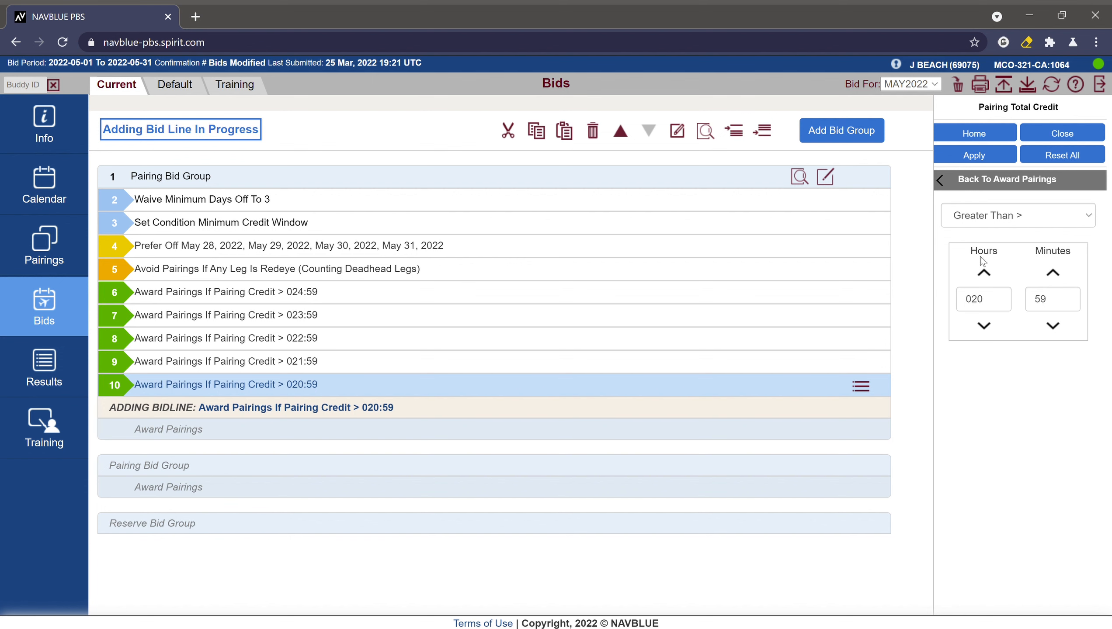
pyautogui.click(982, 327)
pyautogui.click(979, 167)
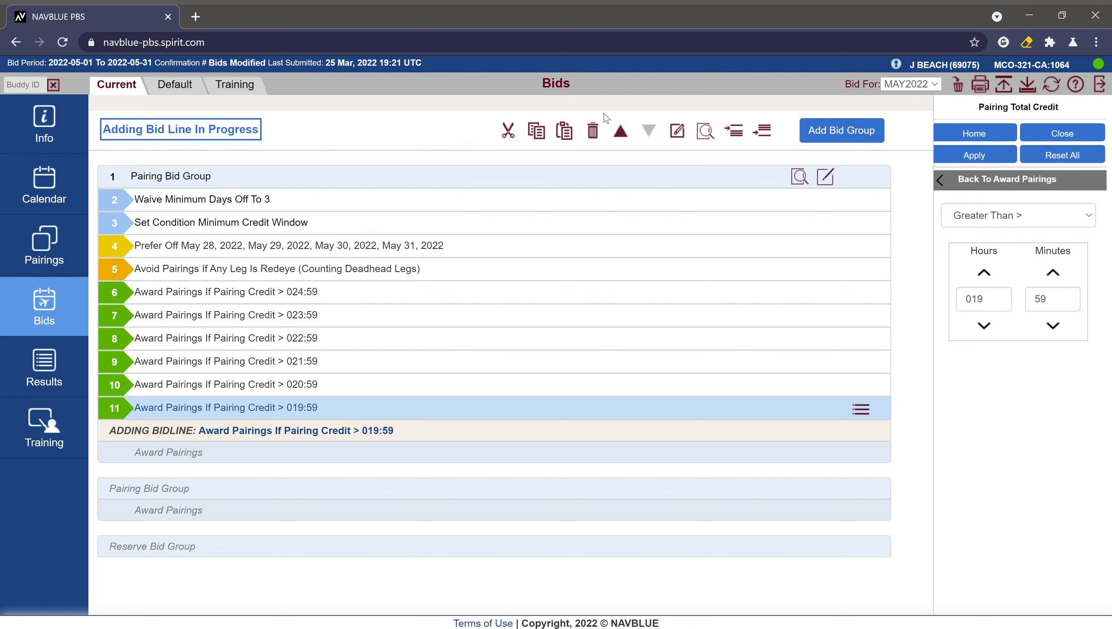
pyautogui.click(1061, 134)
pyautogui.click(1070, 140)
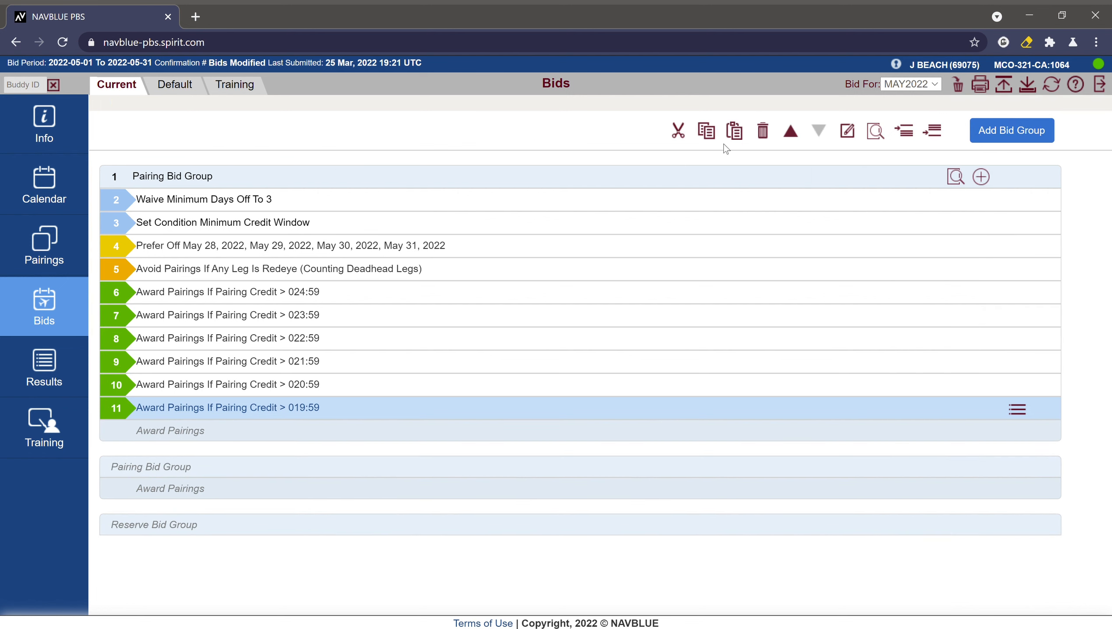
# Step: Run Analyze on the Award Pairings line for Pairing Credit greater than 024:59
pyautogui.click(370, 292)
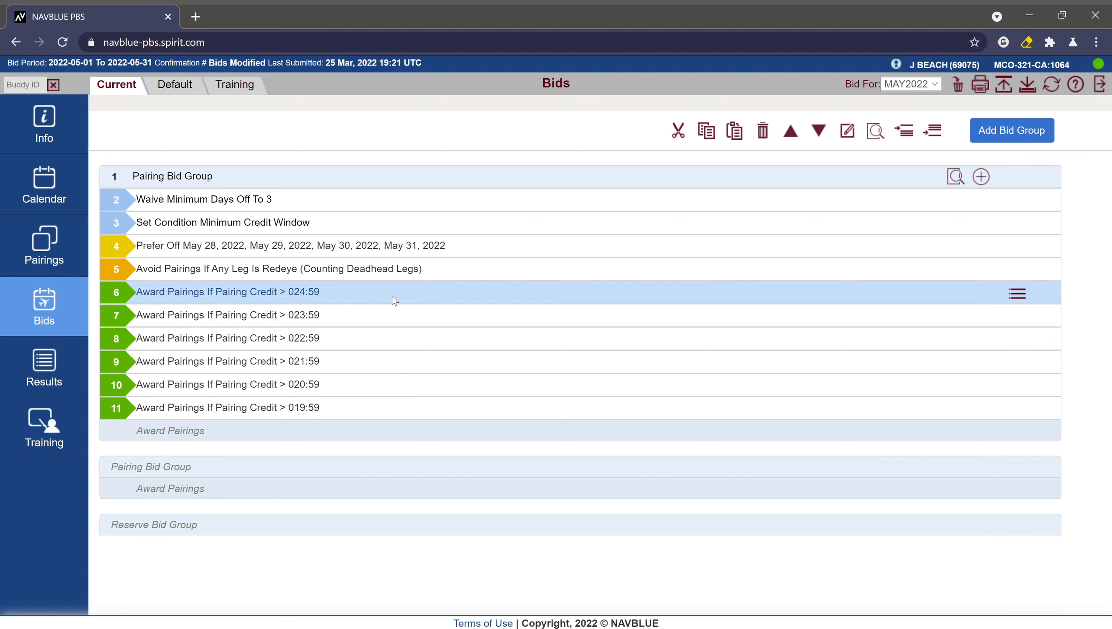
pyautogui.click(1018, 296)
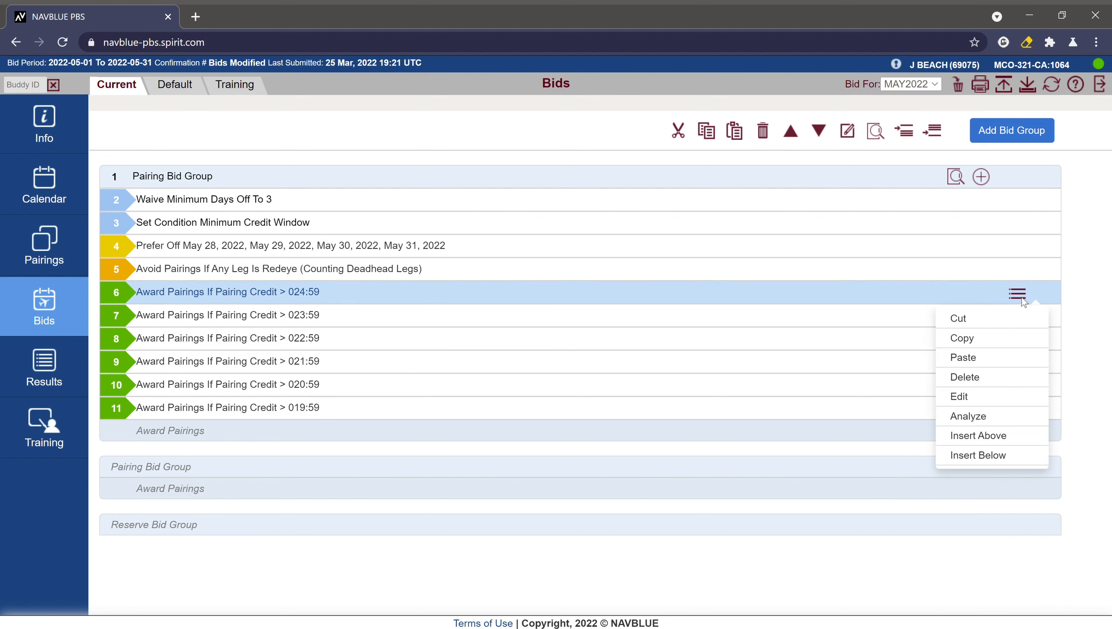
pyautogui.click(979, 417)
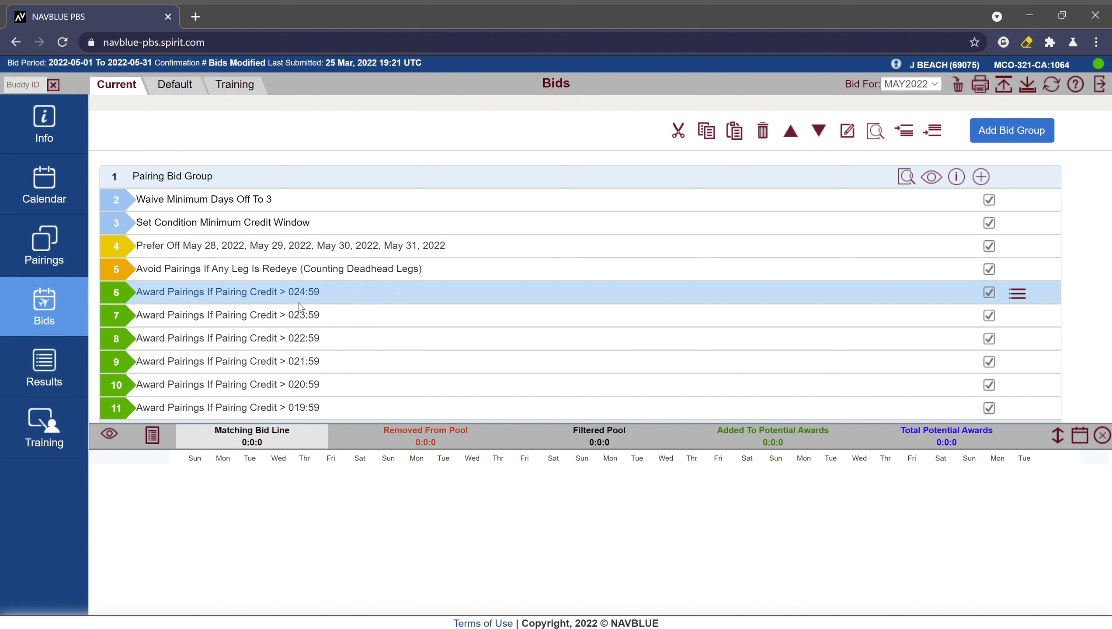
# Step: Examine the Added To Potential Awards, Total Potential Awards and Removed From Pool figures while checking the award lines and the Prefer Off line
pyautogui.click(320, 314)
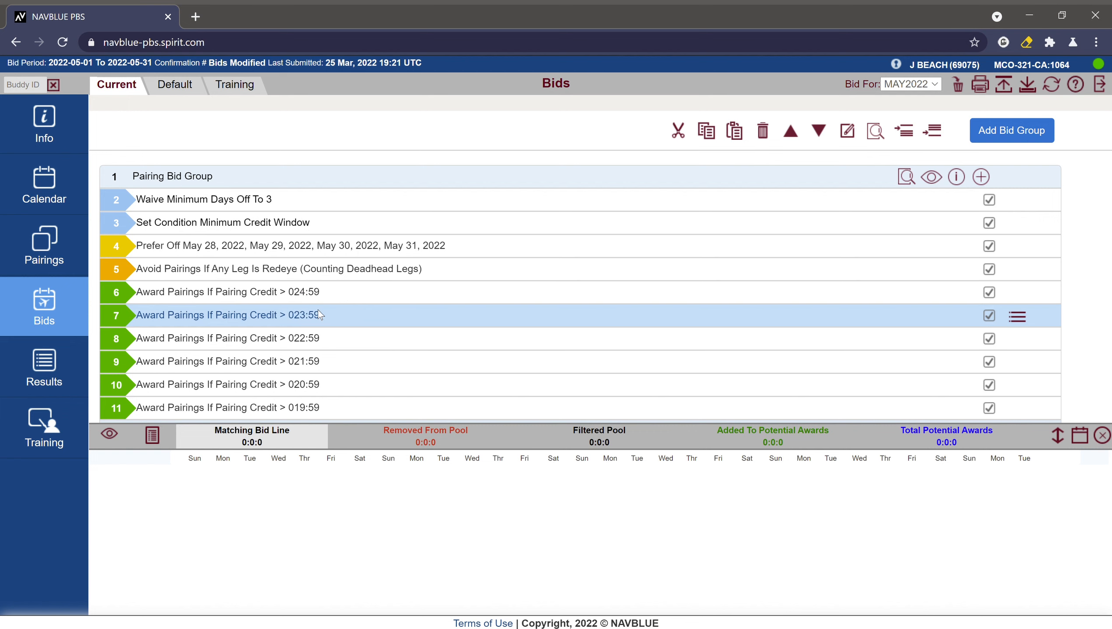
pyautogui.click(320, 346)
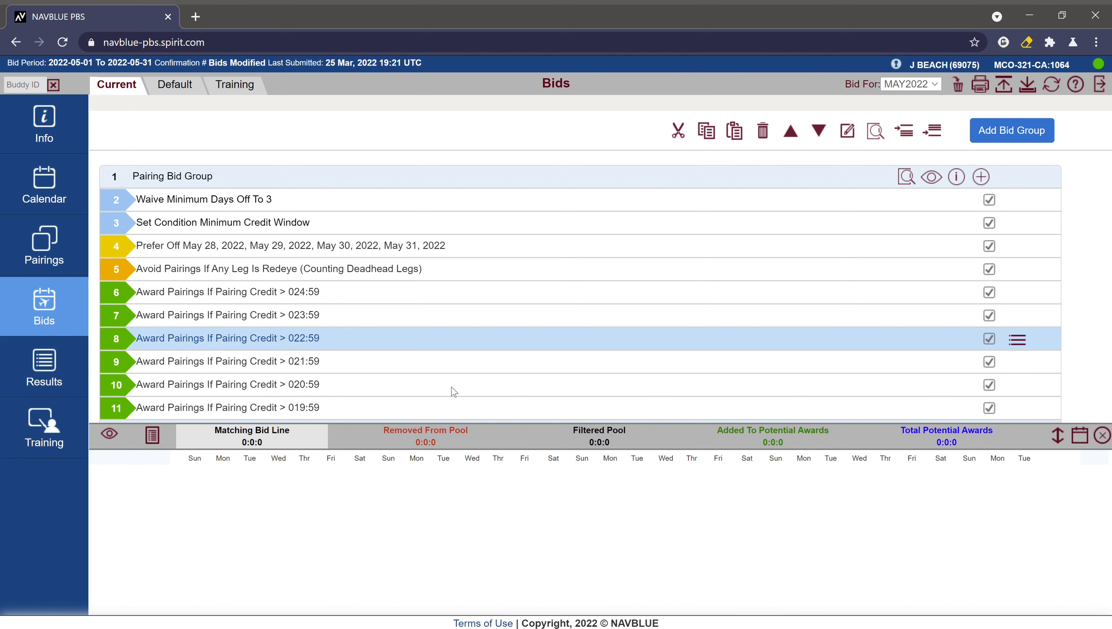
pyautogui.click(448, 370)
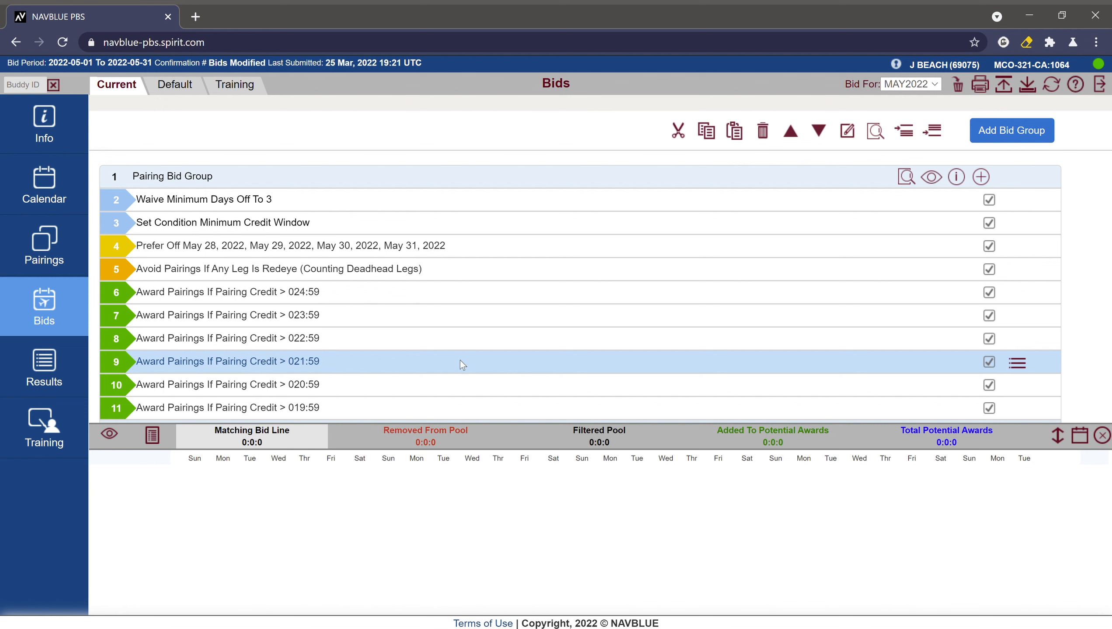
pyautogui.moveTo(788, 444)
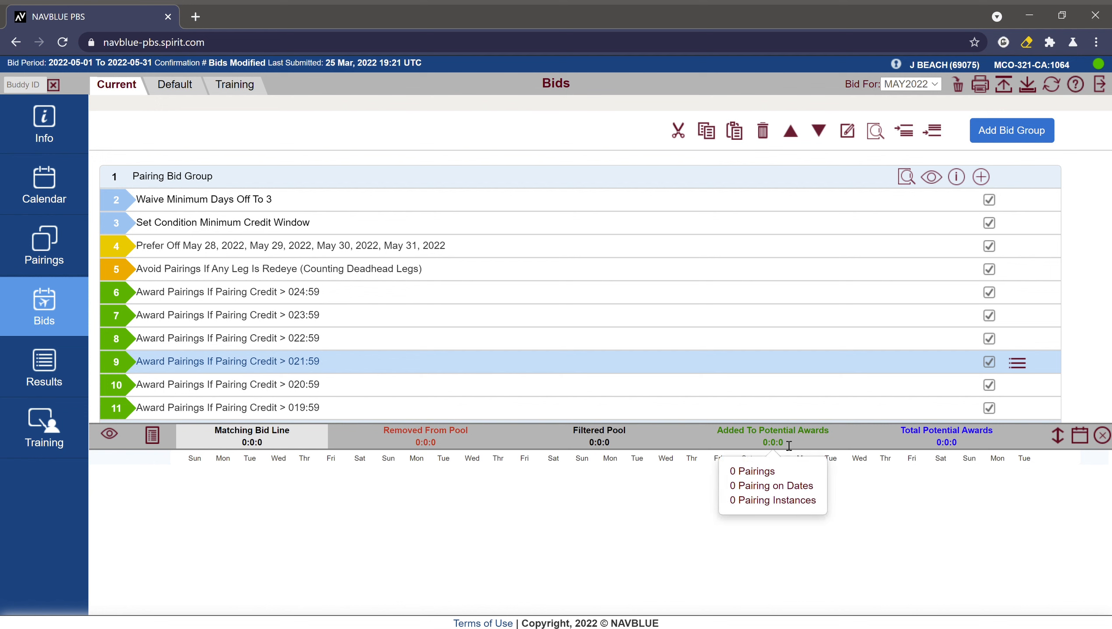
pyautogui.click(788, 442)
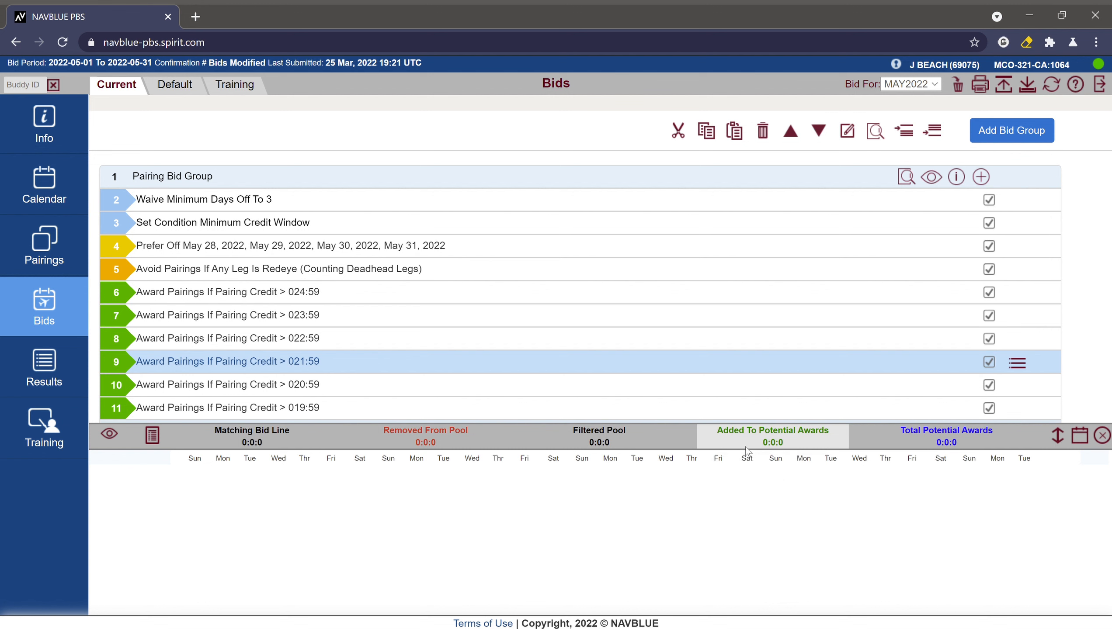
pyautogui.moveTo(771, 442)
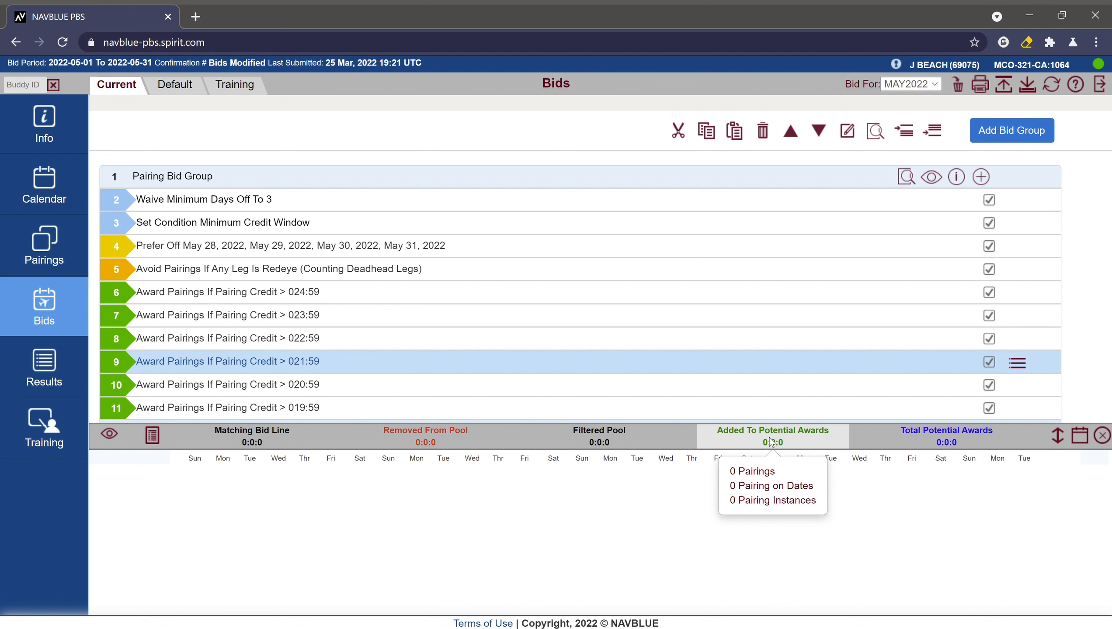
pyautogui.click(970, 445)
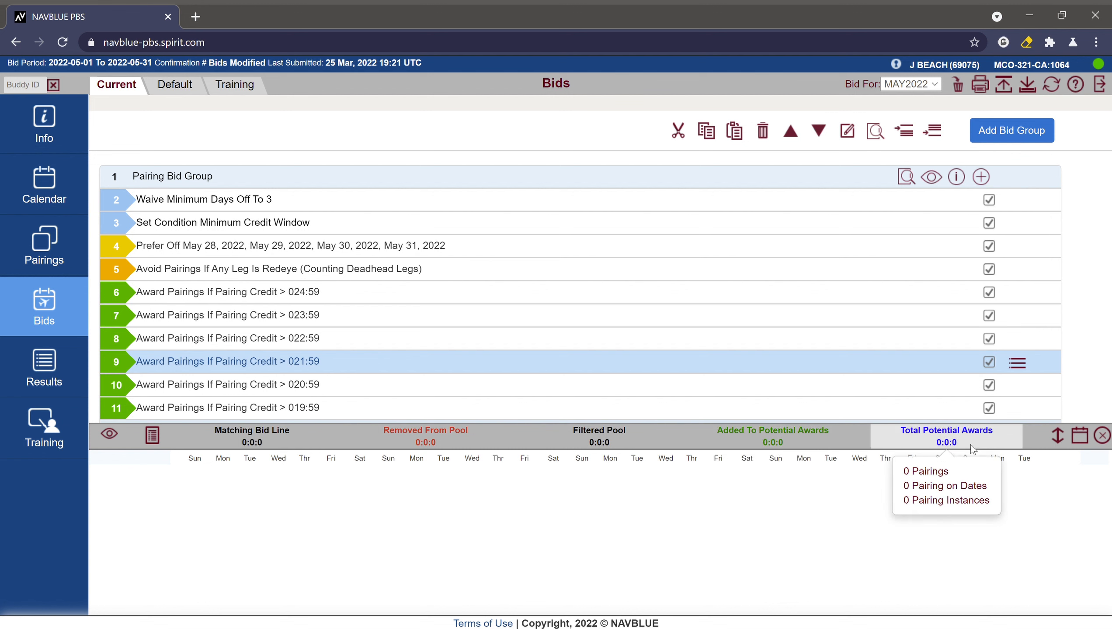
pyautogui.click(373, 249)
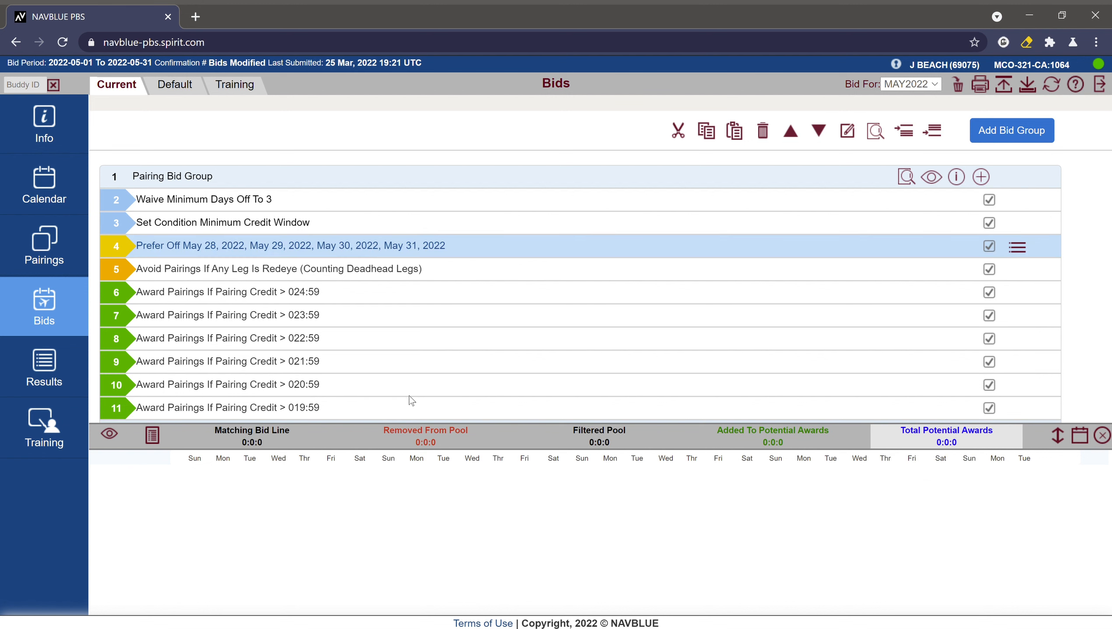
pyautogui.moveTo(402, 441)
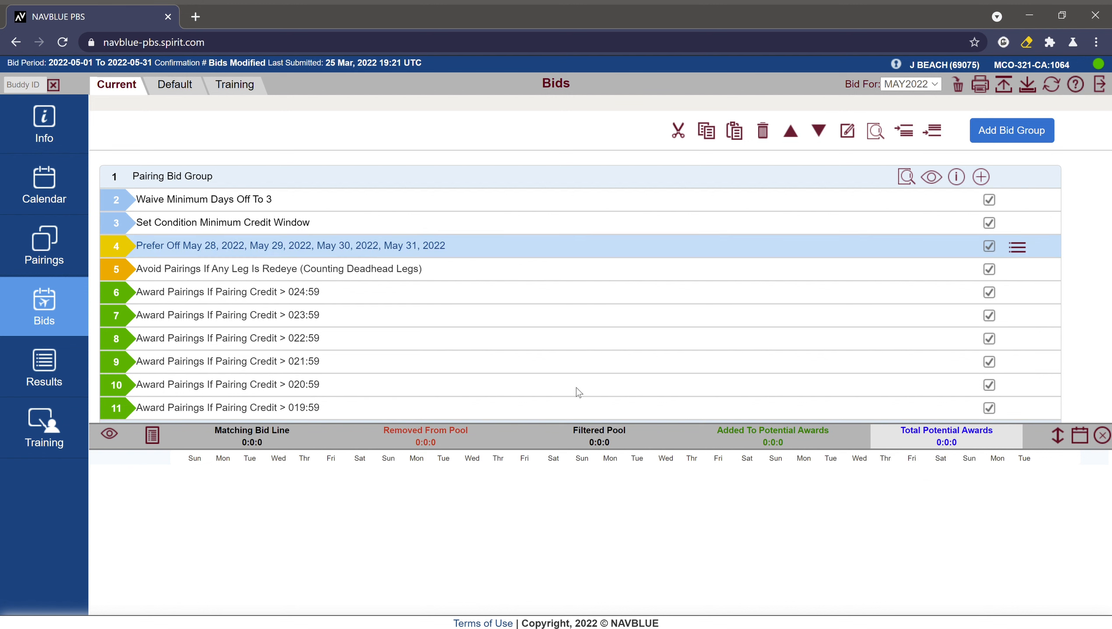